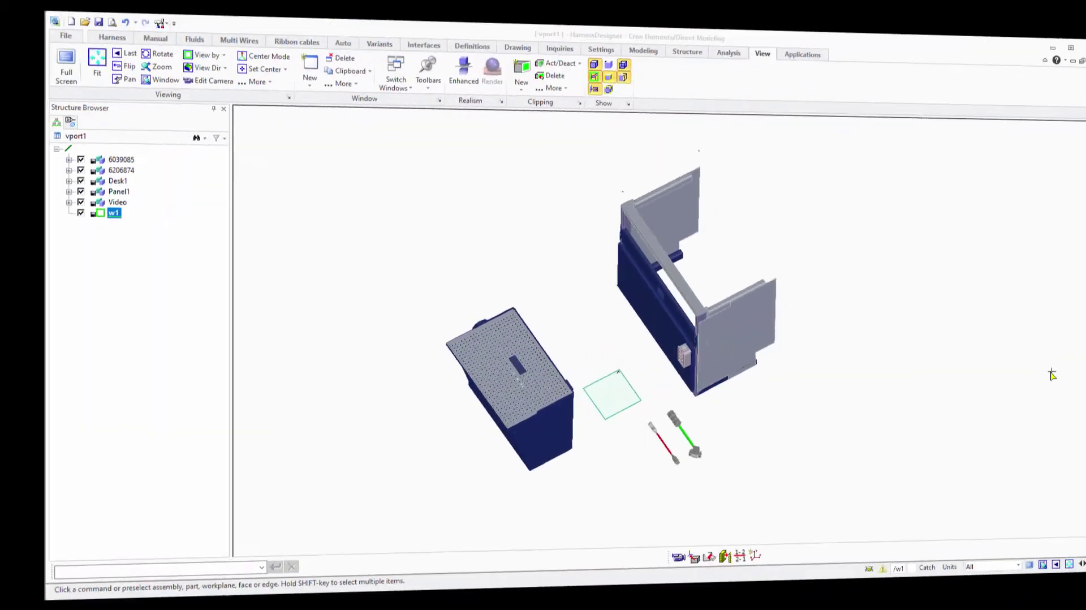
Step: Switch to the Interfaces ribbon to reach the dummy counterpart tools
left_click(368, 48)
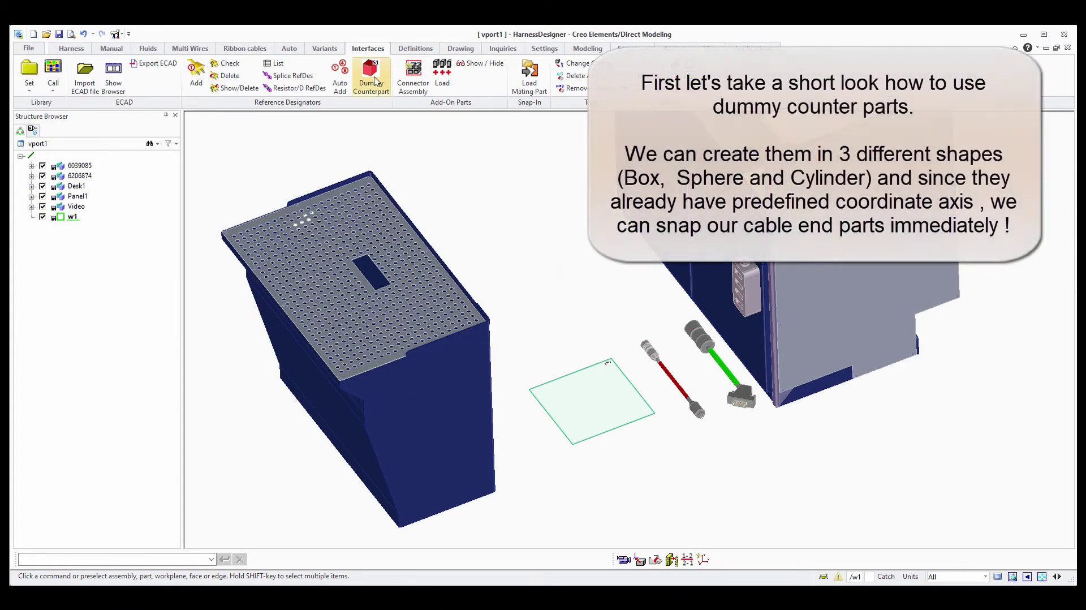
Step: Place two red cylinder dummy counterparts (radius 8, height 20) on two faces of the dark blue box
left_click(373, 73)
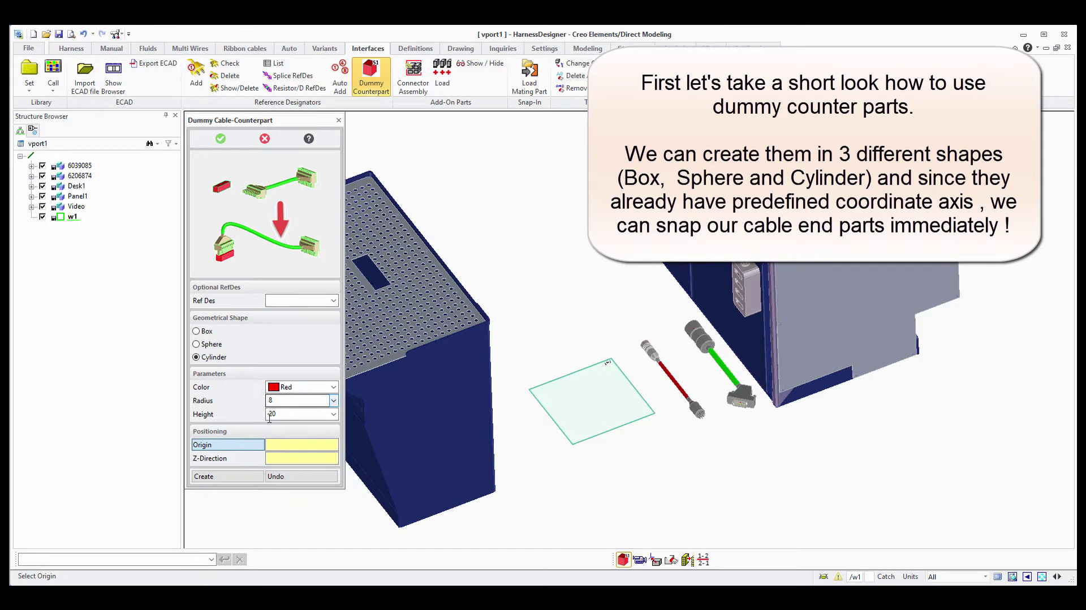
left_click(474, 354)
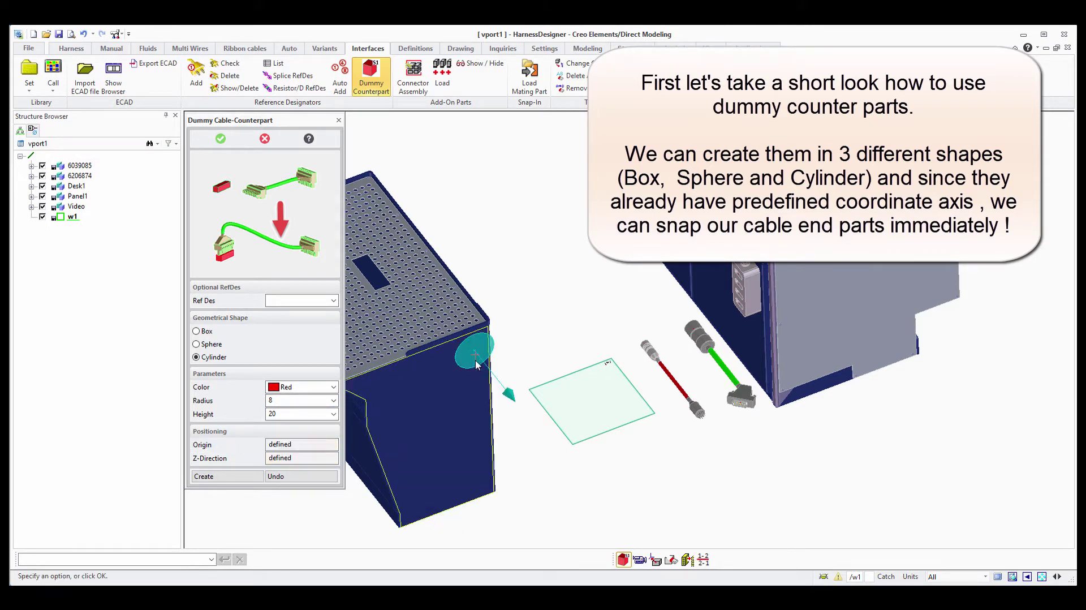
left_click(230, 481)
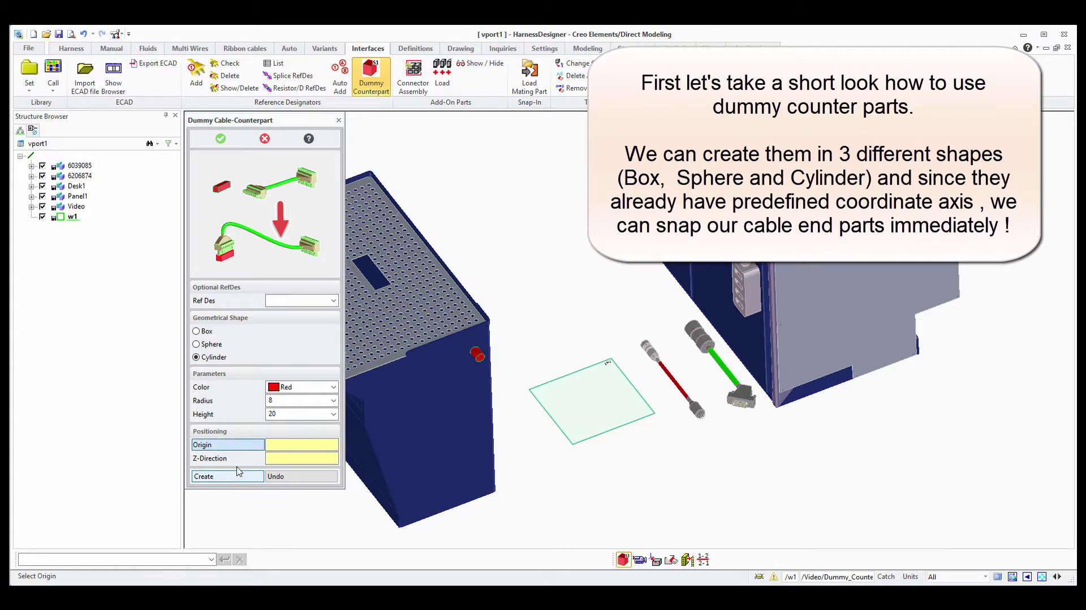
left_click(377, 390)
left_click(249, 476)
left_click(221, 141)
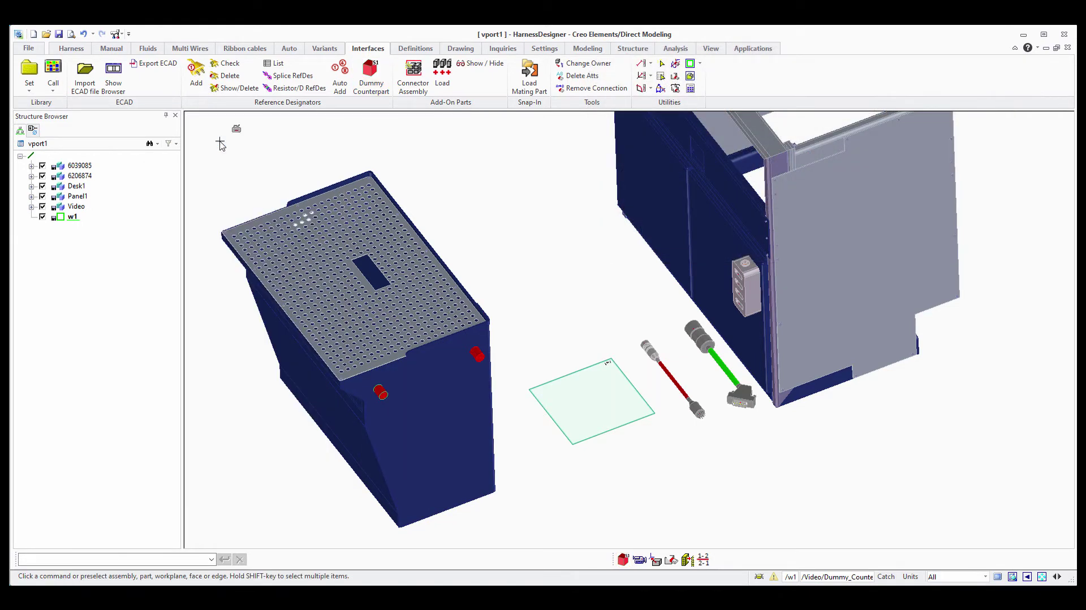
Step: Trial-snap the red cable's connector into the upper, then lower, red counterpart, then cancel and undo
left_click(121, 51)
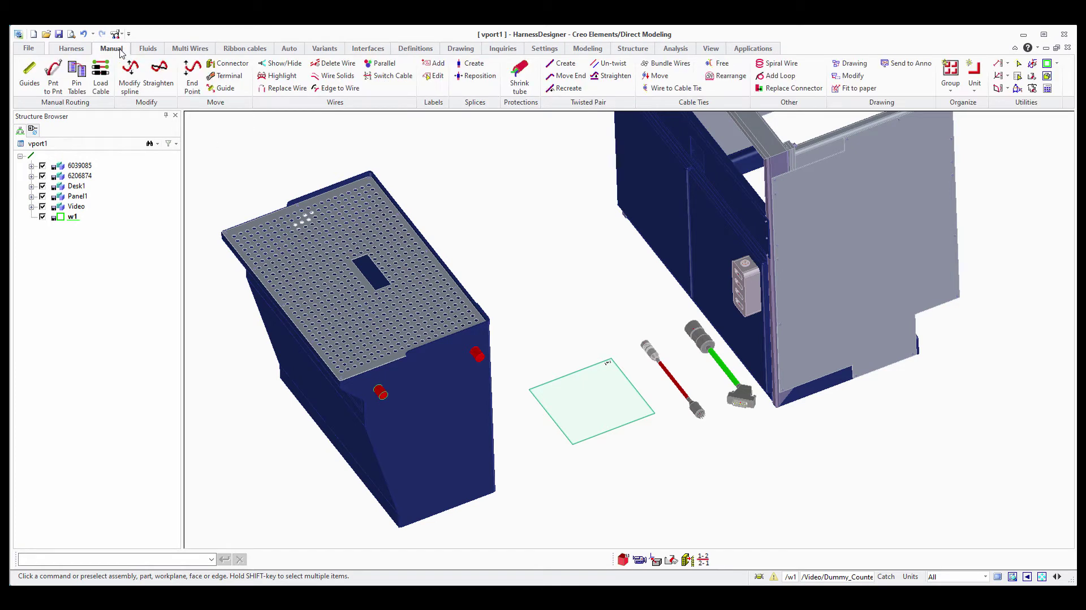
left_click(224, 65)
left_click(657, 359)
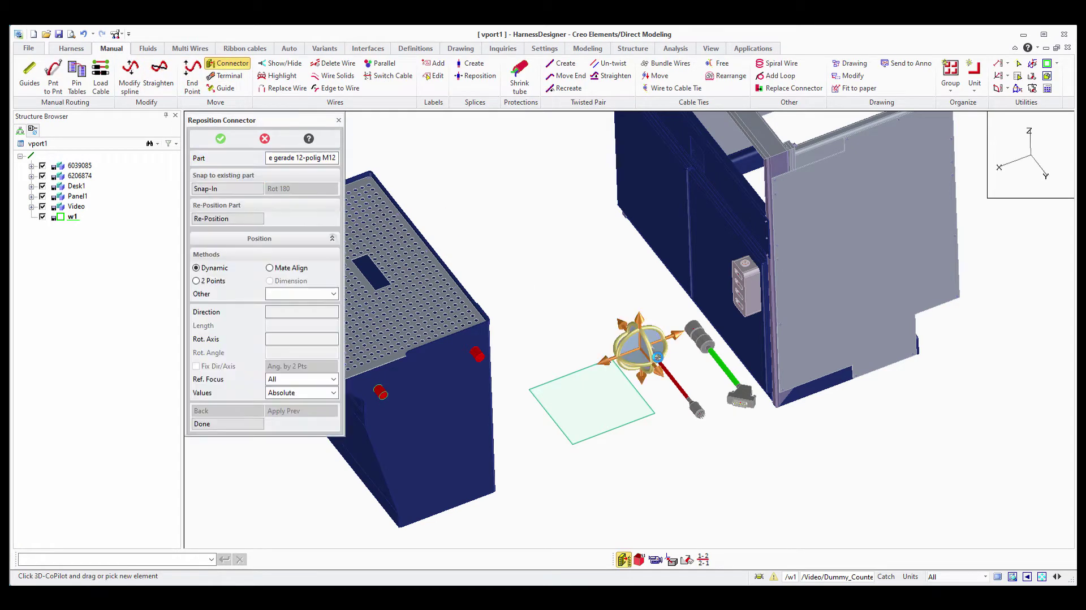
left_click(227, 189)
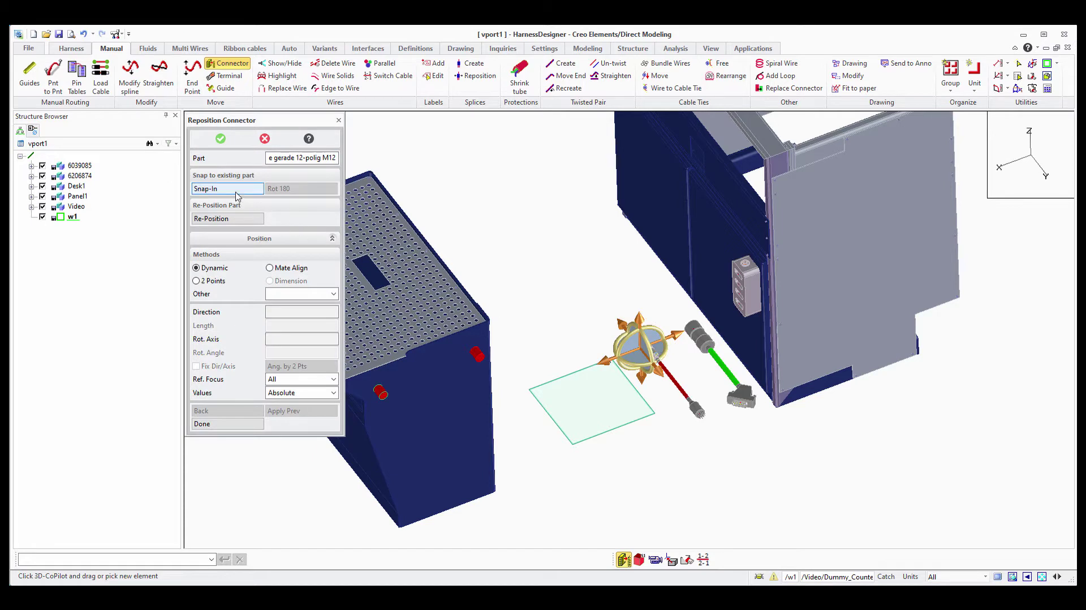
left_click(480, 358)
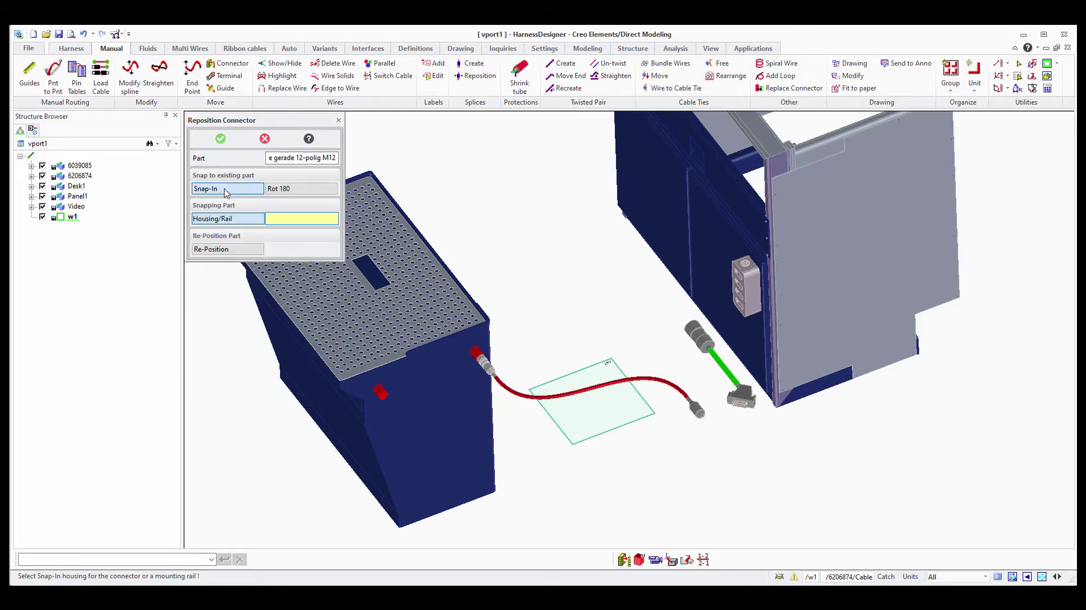
left_click(379, 397)
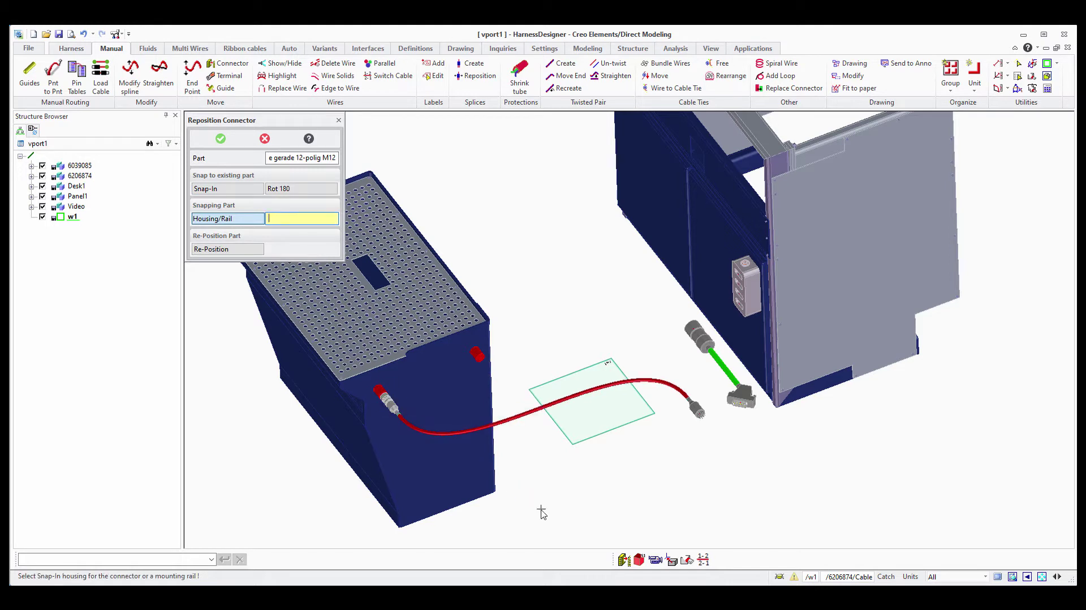
left_click(266, 139)
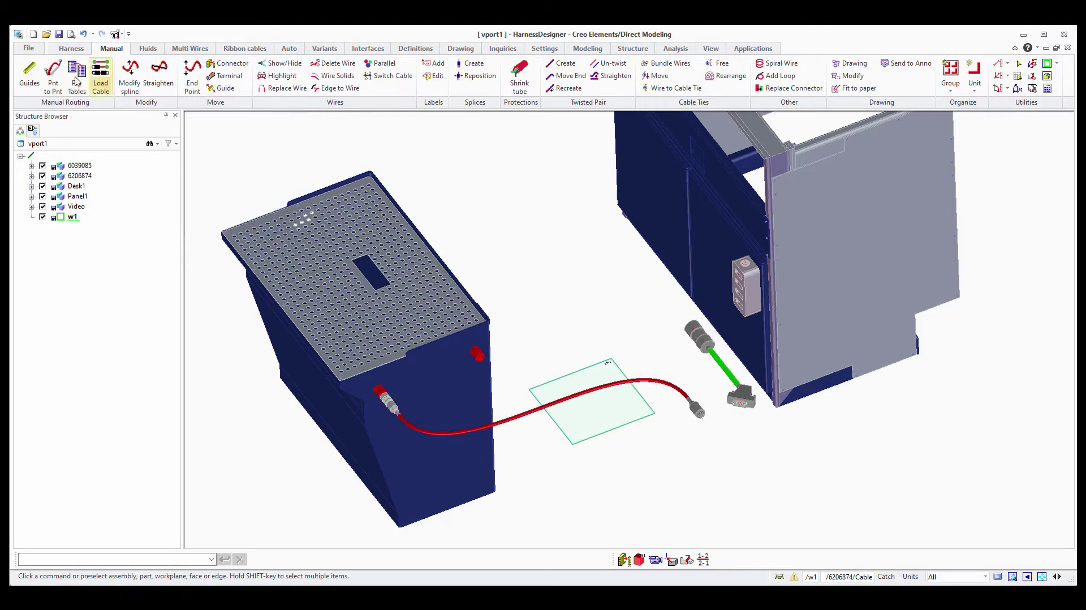
left_click(85, 34)
Step: Switch to the saved close-up camera view of the slotted part
left_click(711, 48)
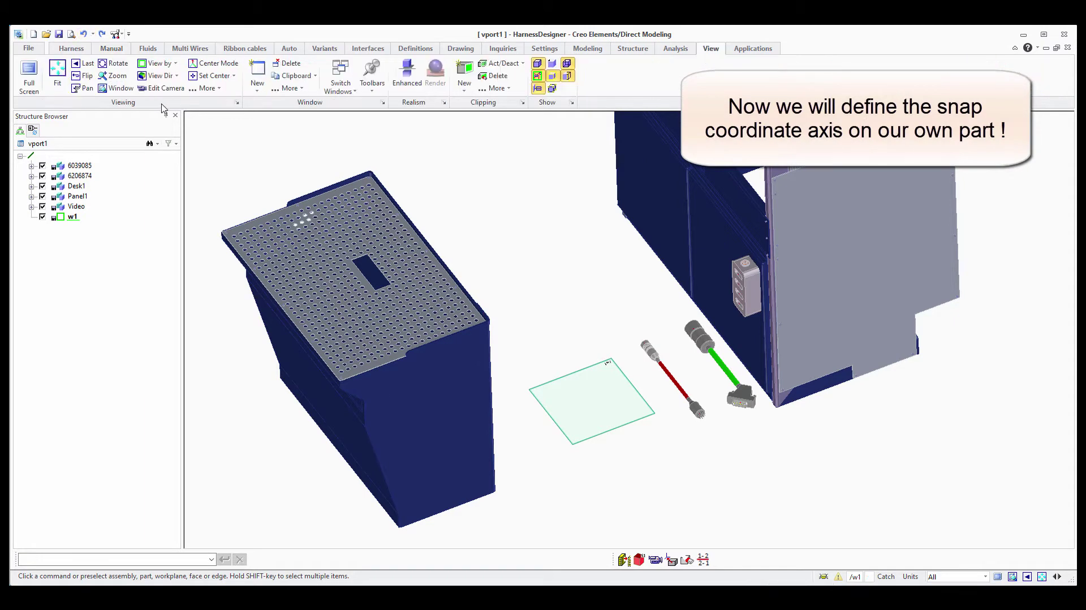
left_click(161, 88)
left_click(216, 201)
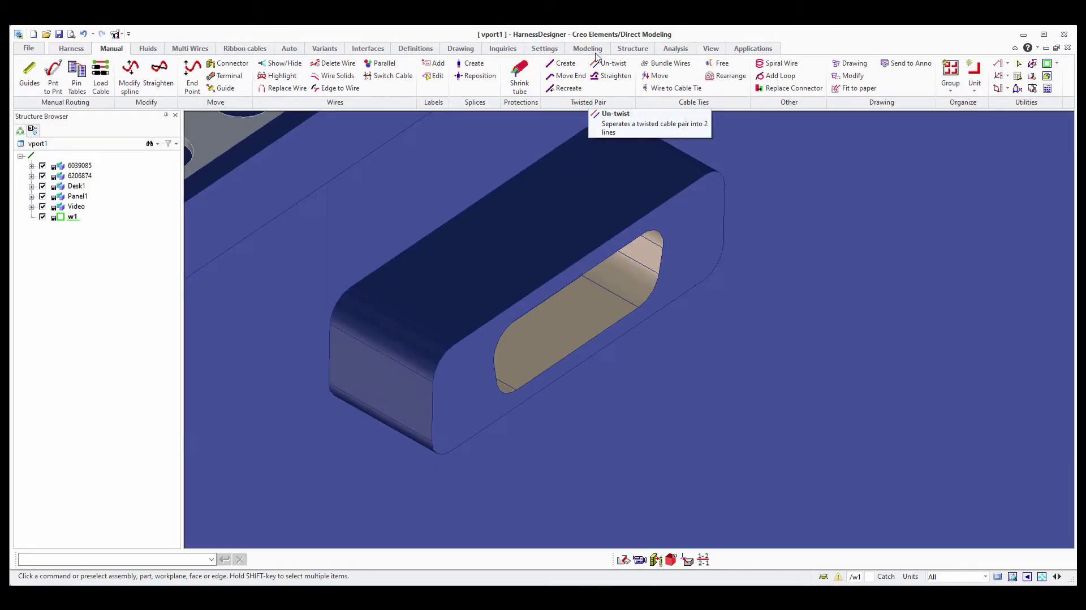
Step: Create workplane w2 on the slotted part's front face
left_click(67, 62)
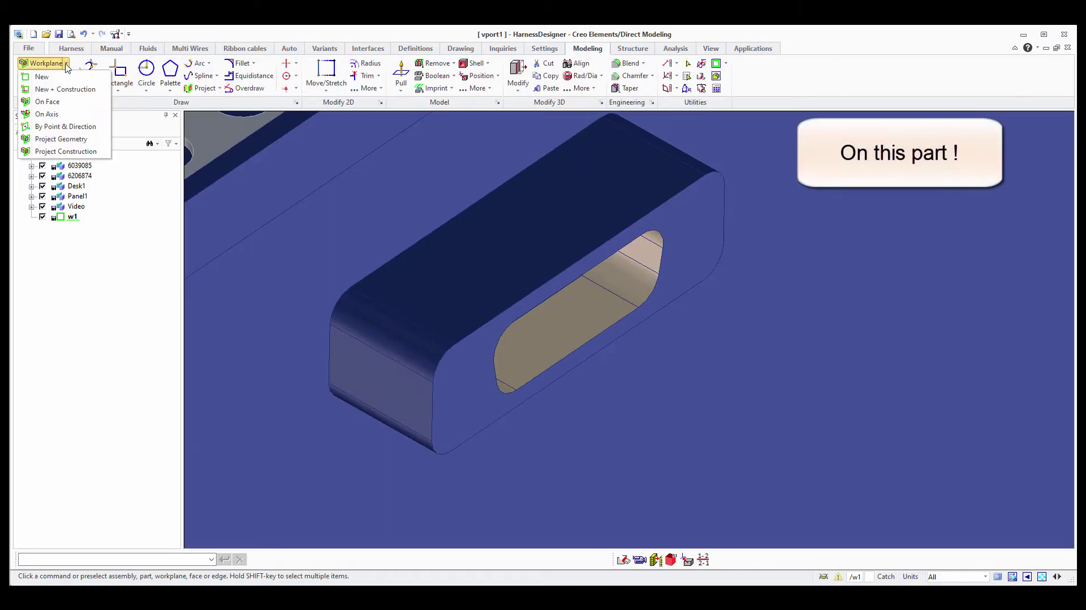
left_click(78, 158)
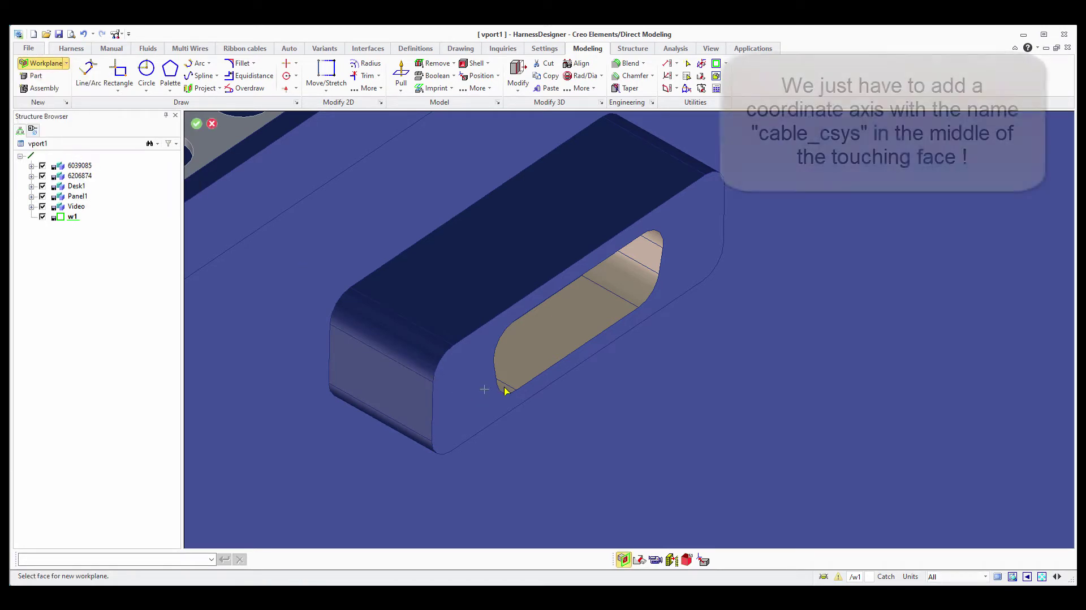
left_click(469, 386)
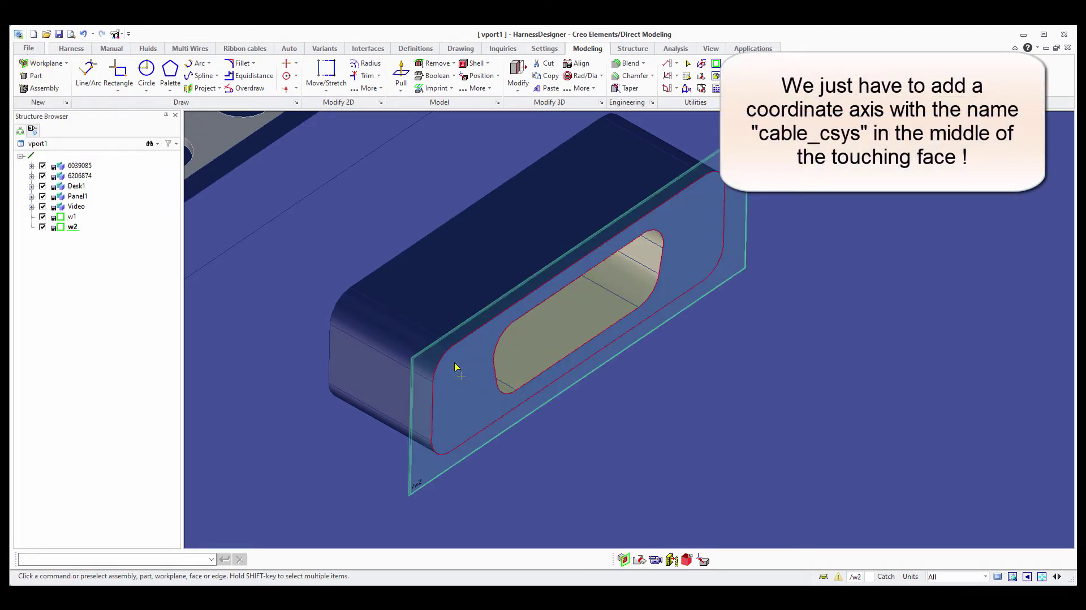
Step: Add two construction lines at fraction 0.5 crossing at the centre of w2's face
left_click(295, 68)
left_click(317, 191)
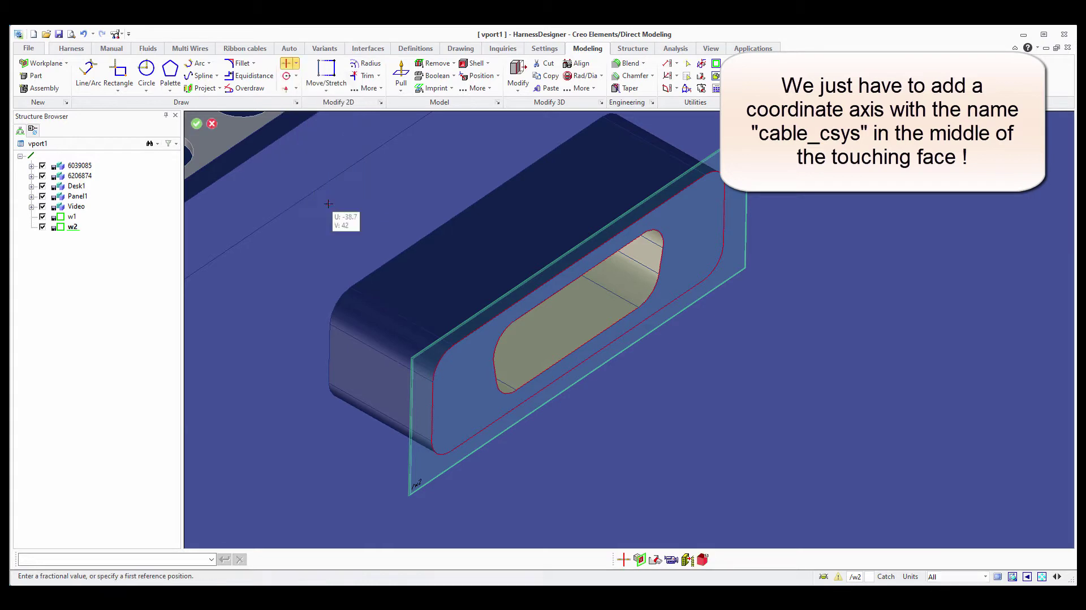
left_click(514, 321)
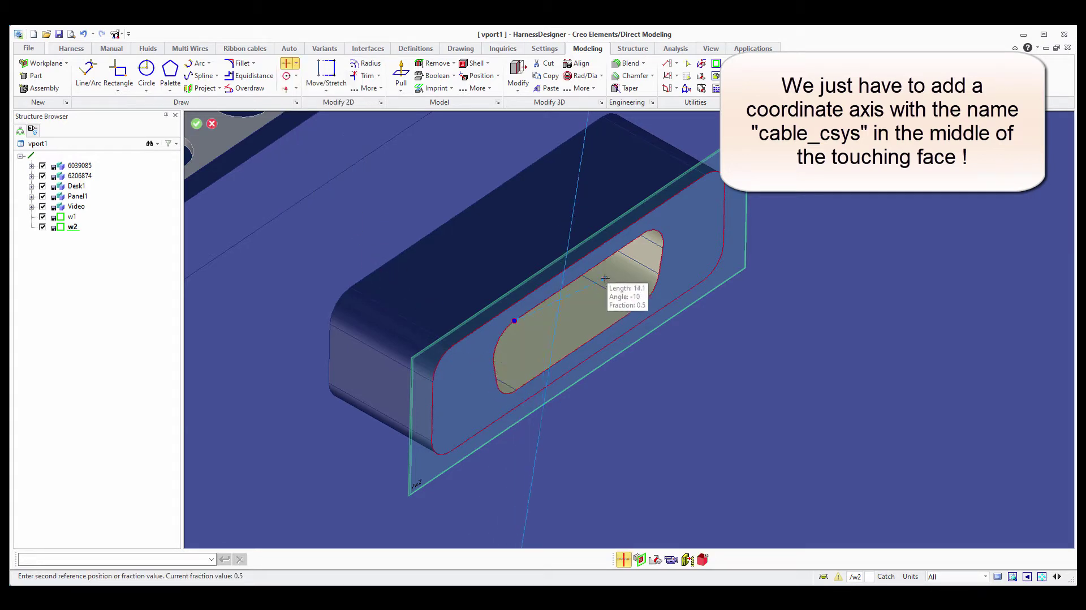
left_click(644, 233)
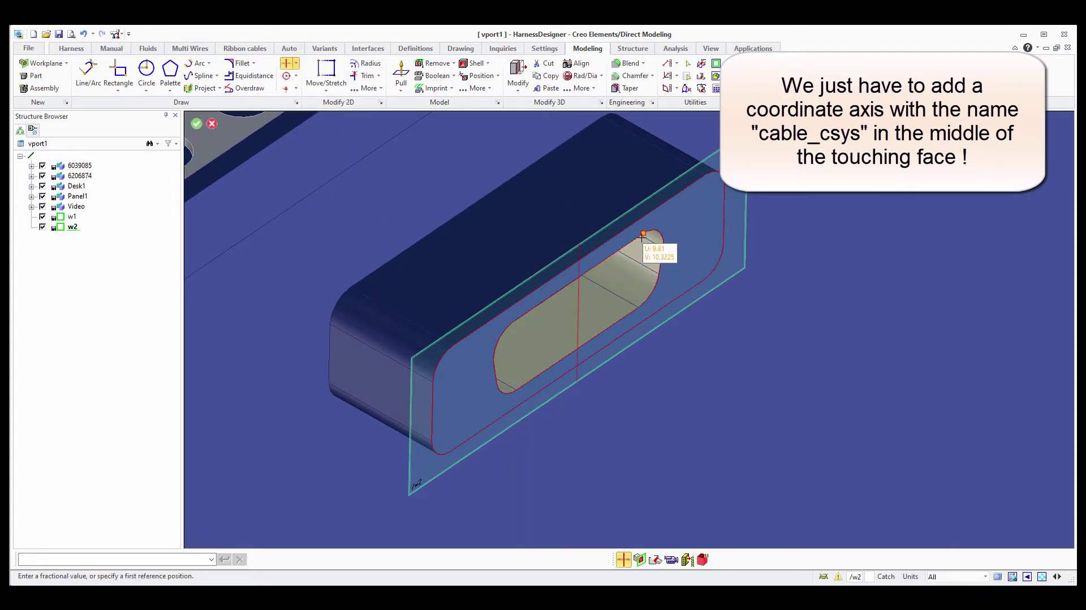
middle_click_drag(572, 305, 594, 286)
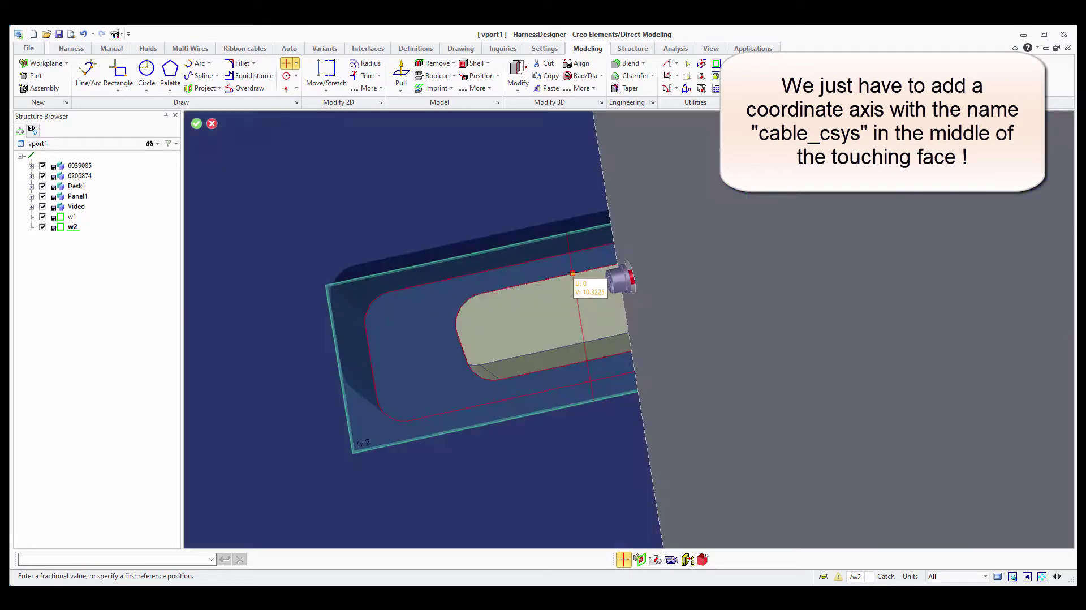
left_click(605, 350)
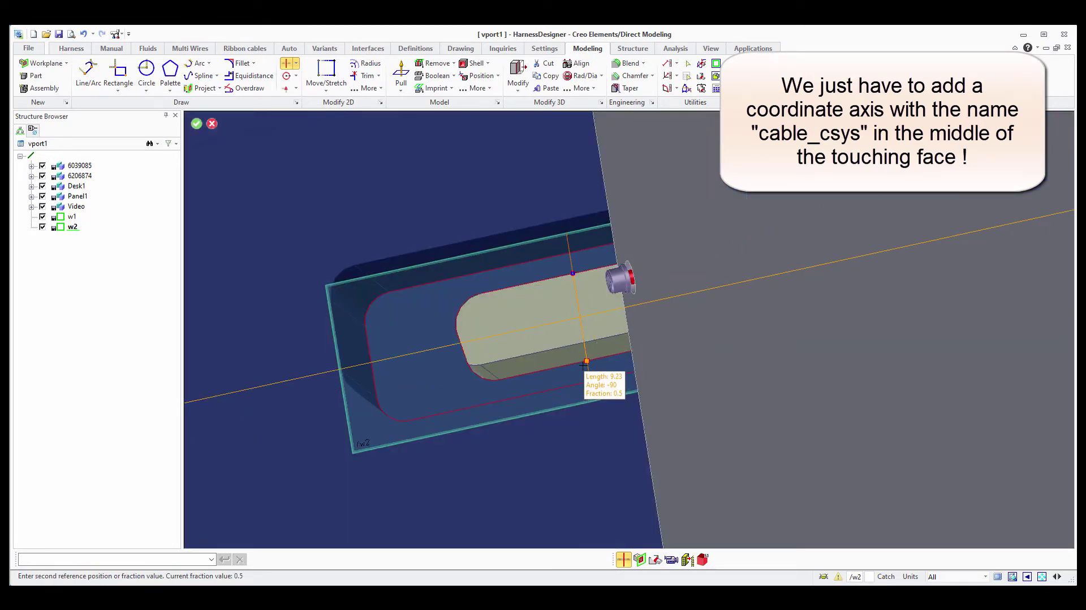
left_click(593, 383)
left_click(196, 123)
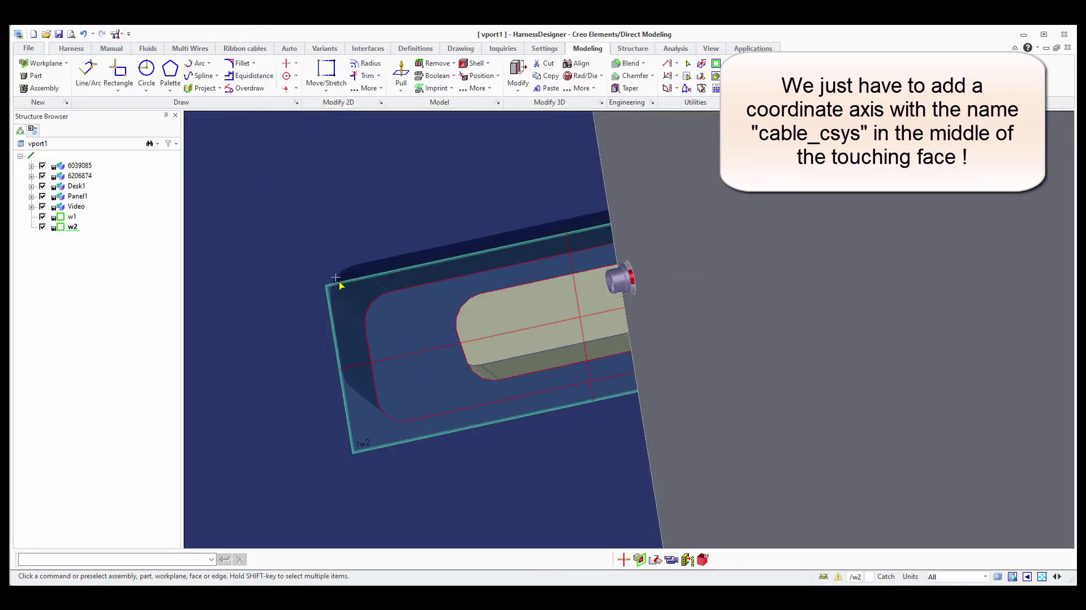
scroll(338, 290, "down", 3)
middle_click_drag(338, 290, 381, 307)
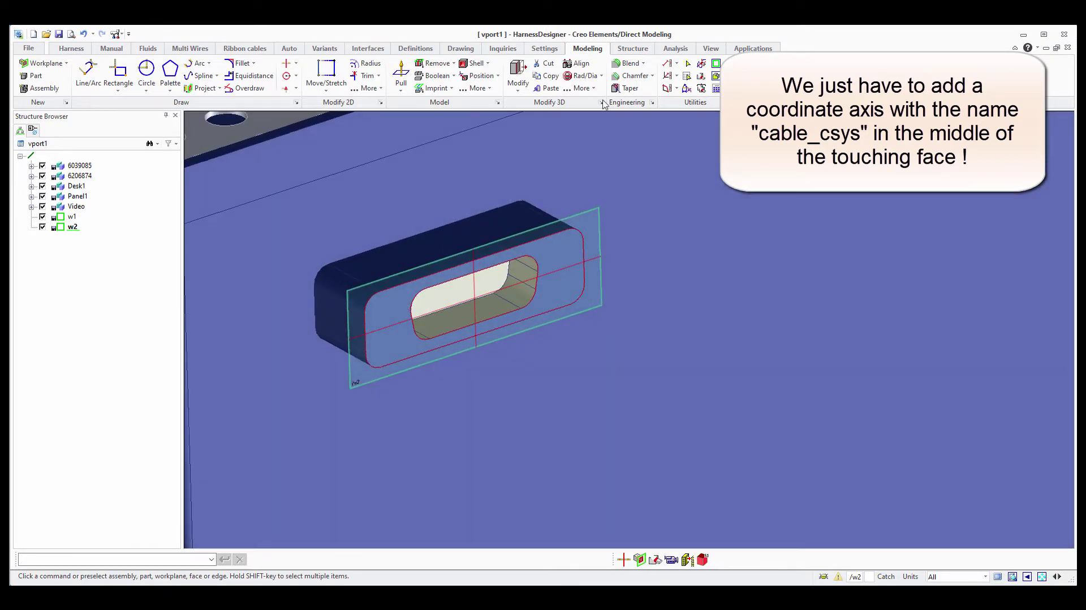
Step: Create coordinate system cable_csys on the Cover at w2's centre crossing, W axis pointing away
left_click(640, 51)
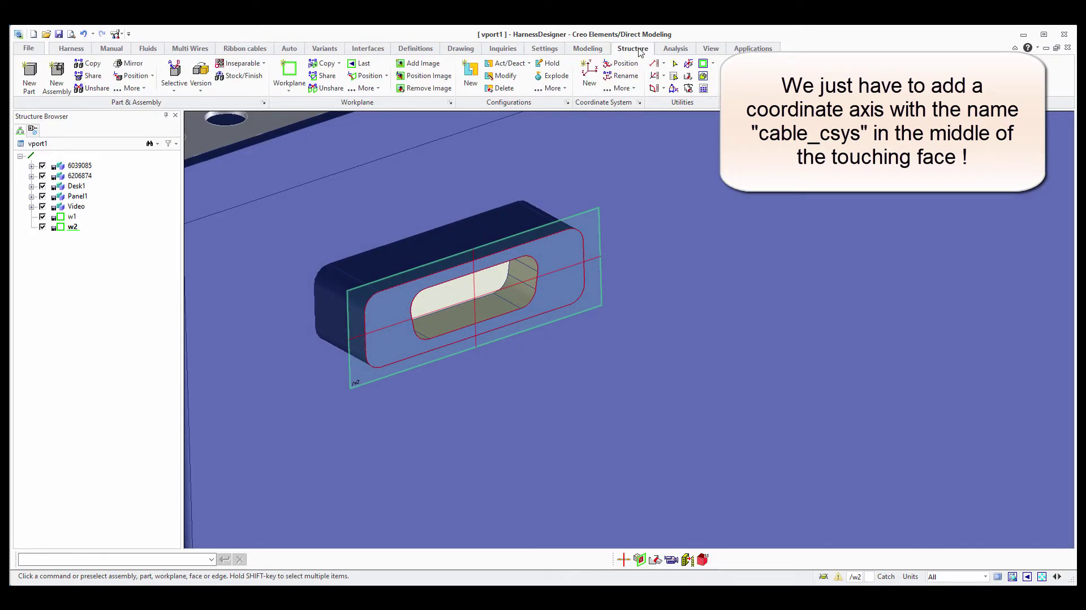
left_click(589, 73)
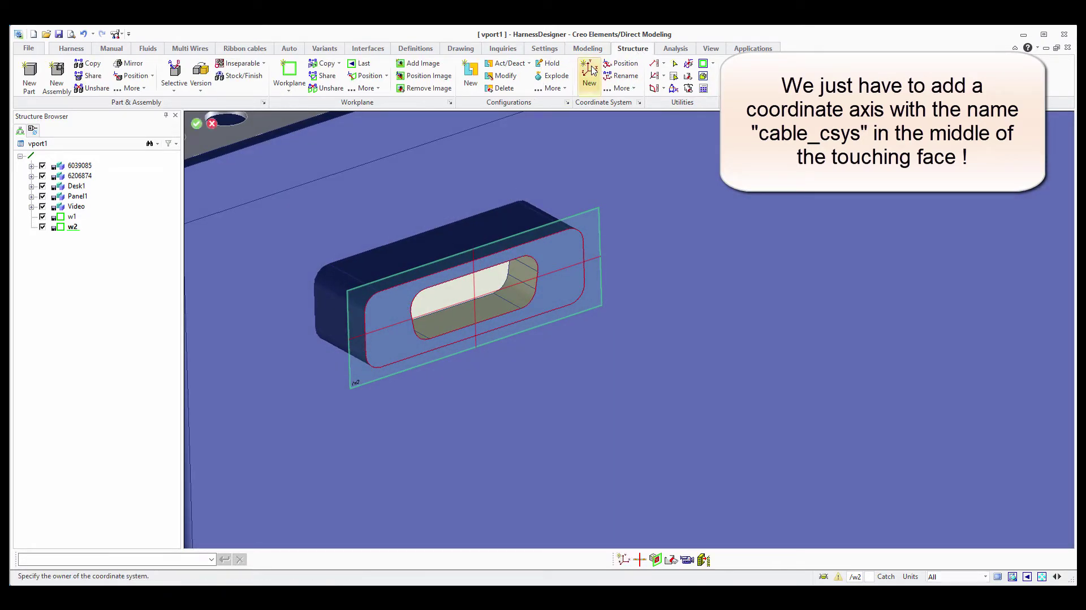
left_click(507, 243)
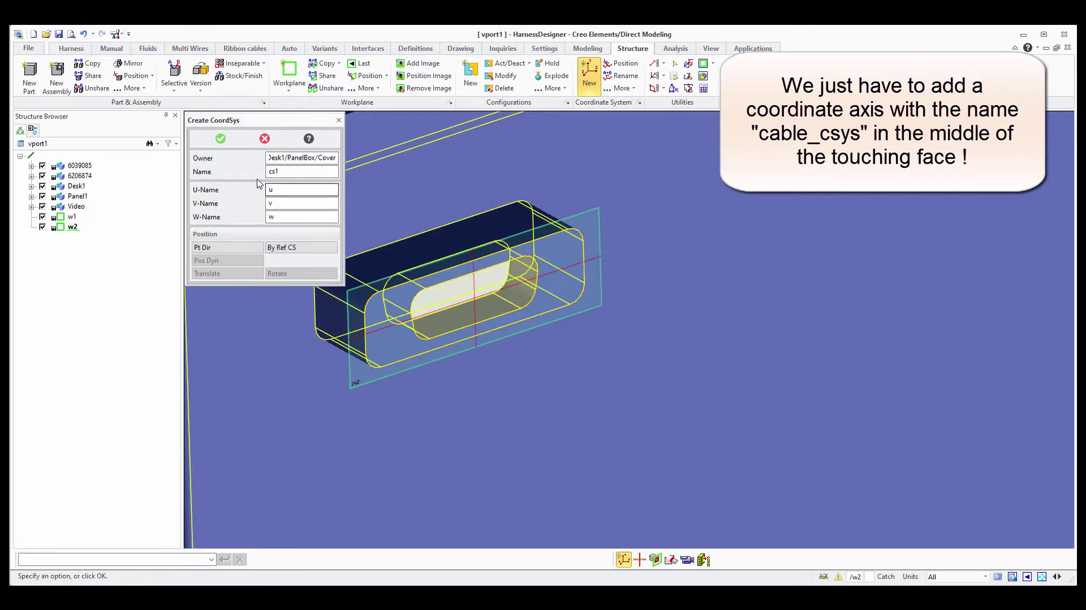
left_click(288, 171)
type("able_")
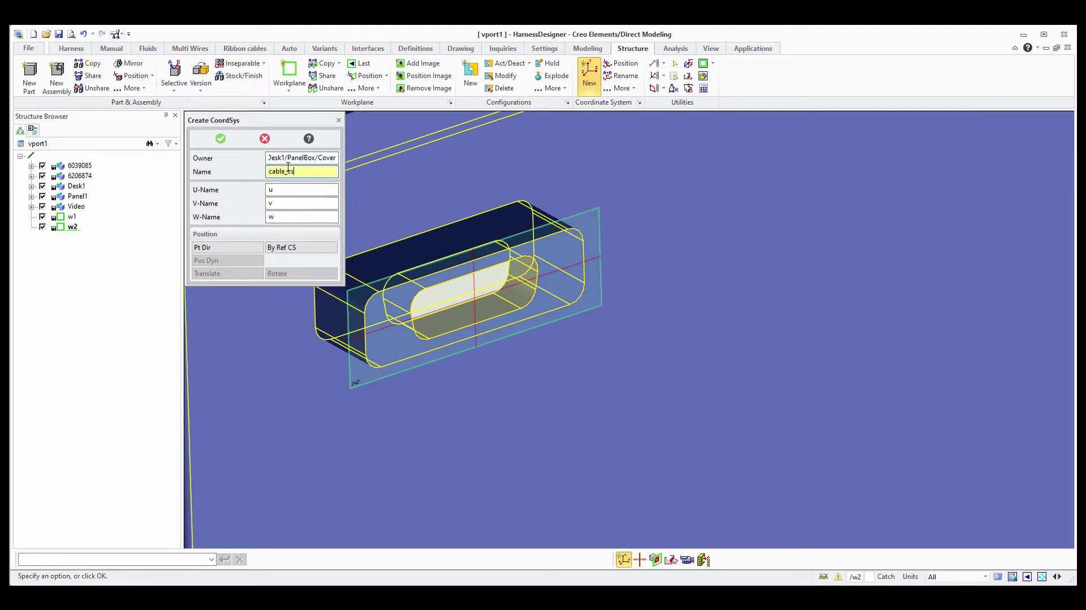
type("ys")
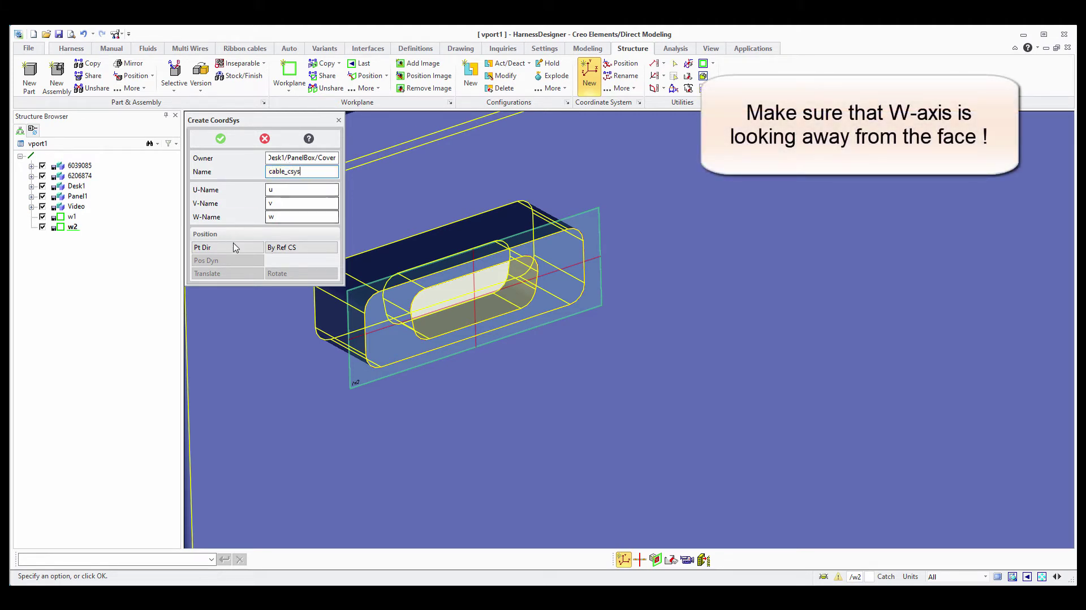
left_click(236, 247)
scroll(486, 302, "up", 2)
scroll(469, 302, "up", 2)
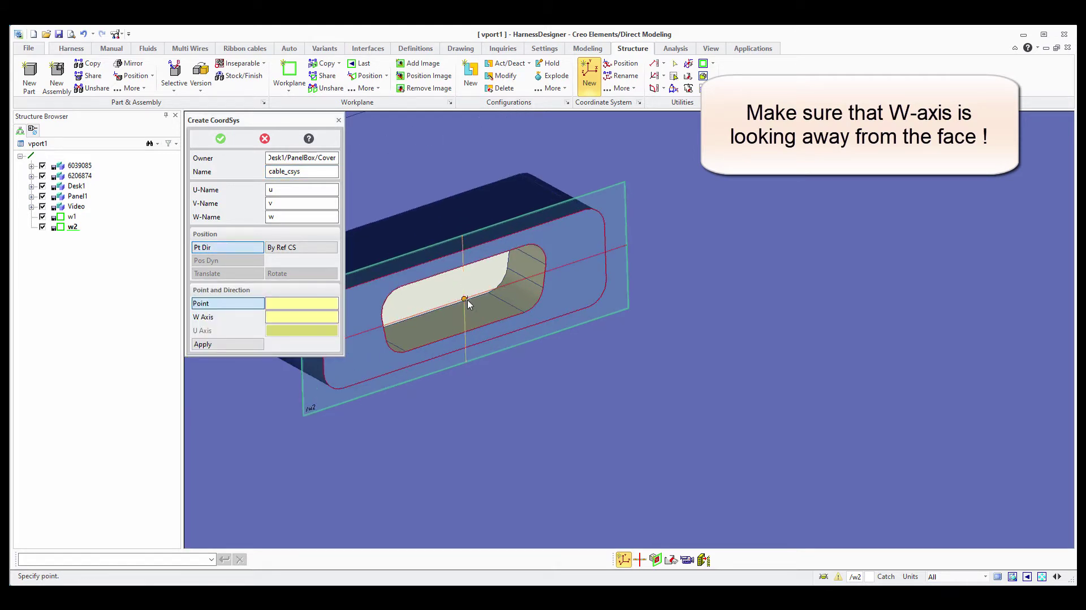
left_click(466, 300)
left_click(485, 280)
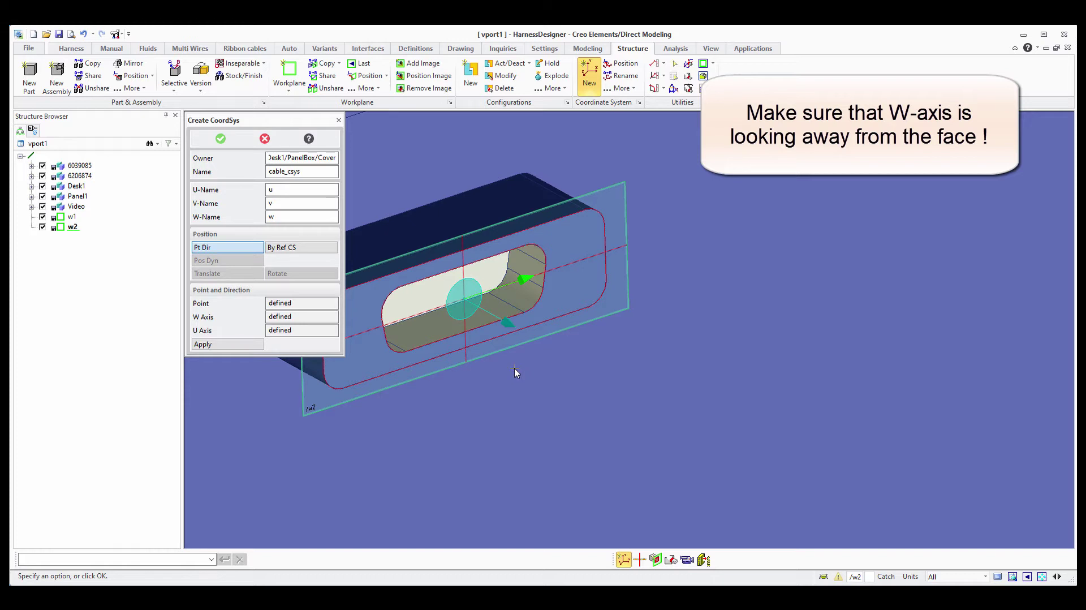
left_click(221, 140)
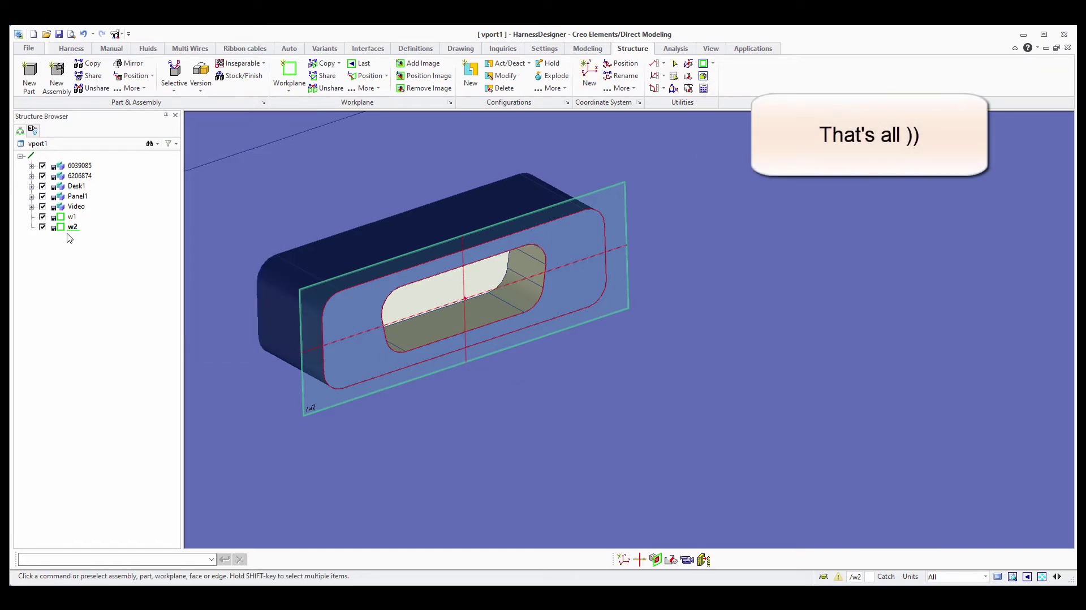
Step: Hide workplane w2 and locate cable_csys under the Cover part with pick search
left_click(42, 227)
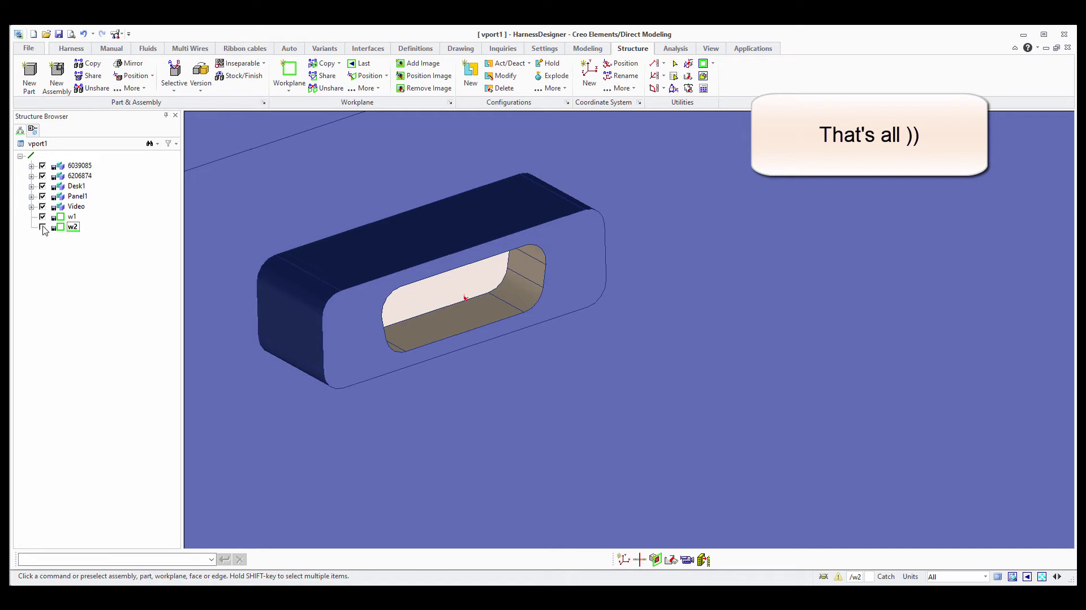
left_click(159, 145)
left_click(171, 156)
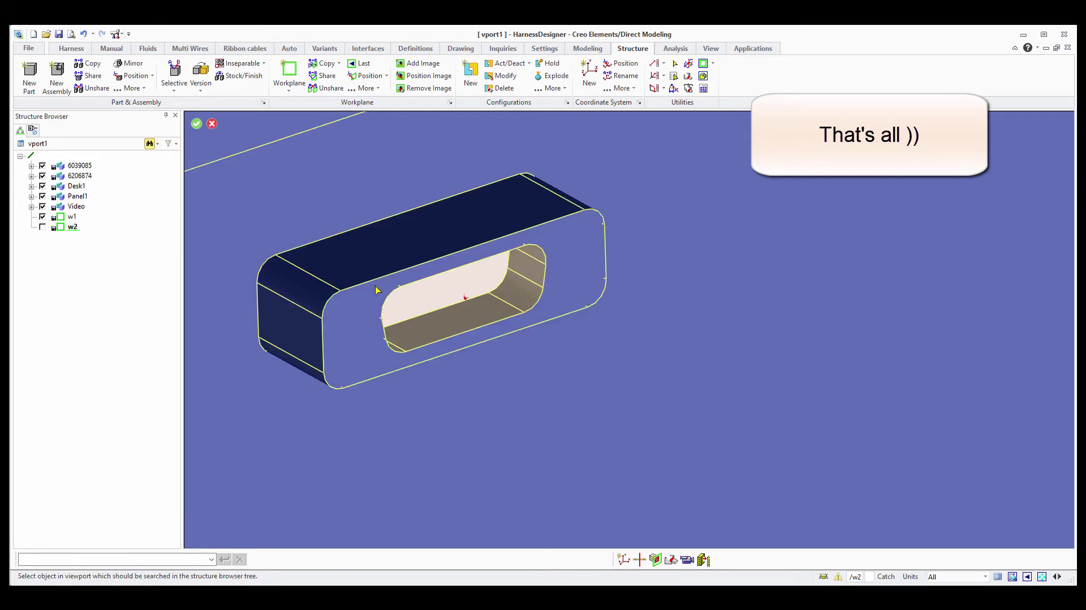
left_click(376, 290)
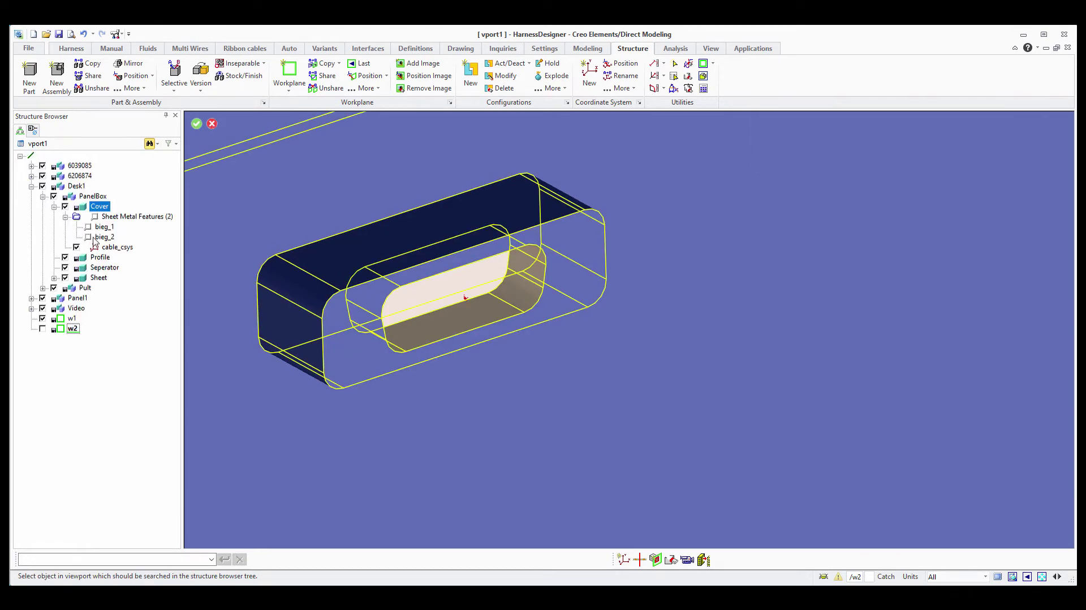
left_click(109, 247)
Step: Collapse the Cover, PanelBox and Desk1 tree branches and turn the view to the whole assembly
left_click(55, 207)
left_click(42, 197)
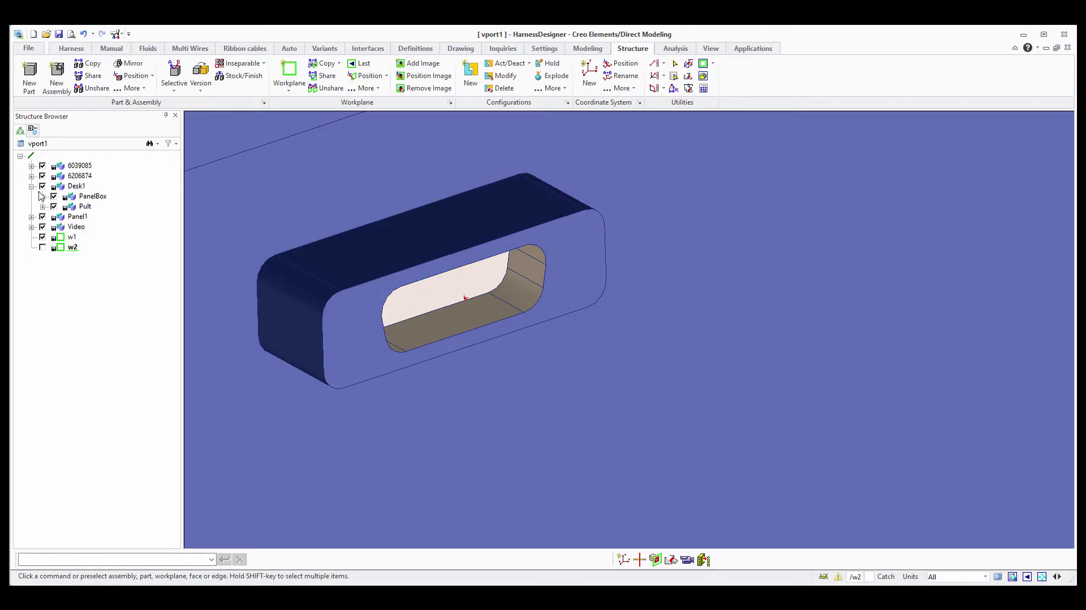
left_click(31, 186)
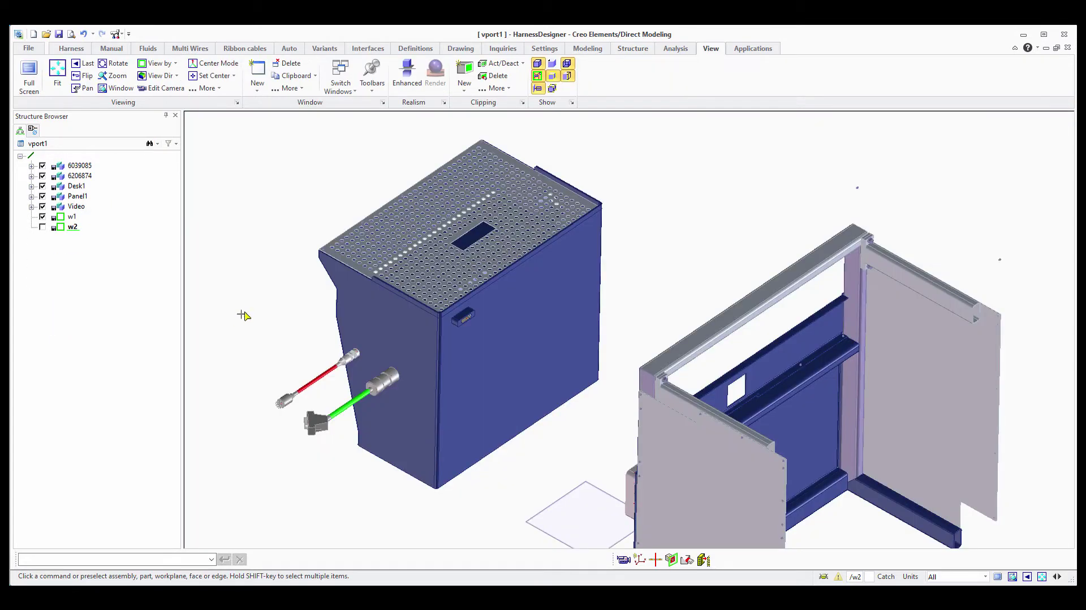
mouse_move(243, 314)
middle_mouse_down()
mouse_move(242, 296)
mouse_move(249, 315)
middle_mouse_up()
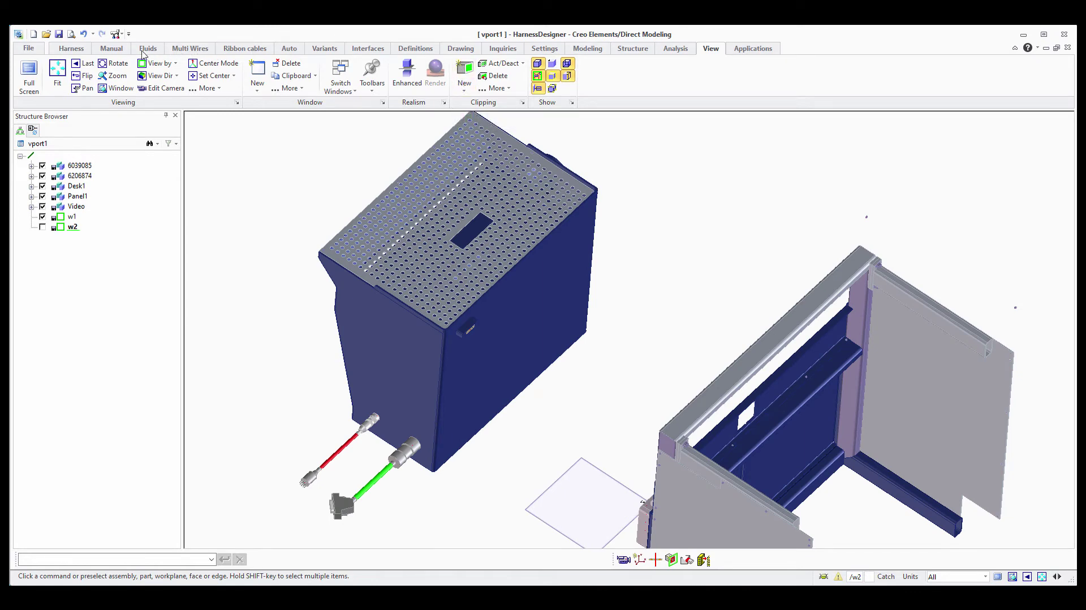
Step: Swap the two end connectors of green cable 6039085
left_click(113, 48)
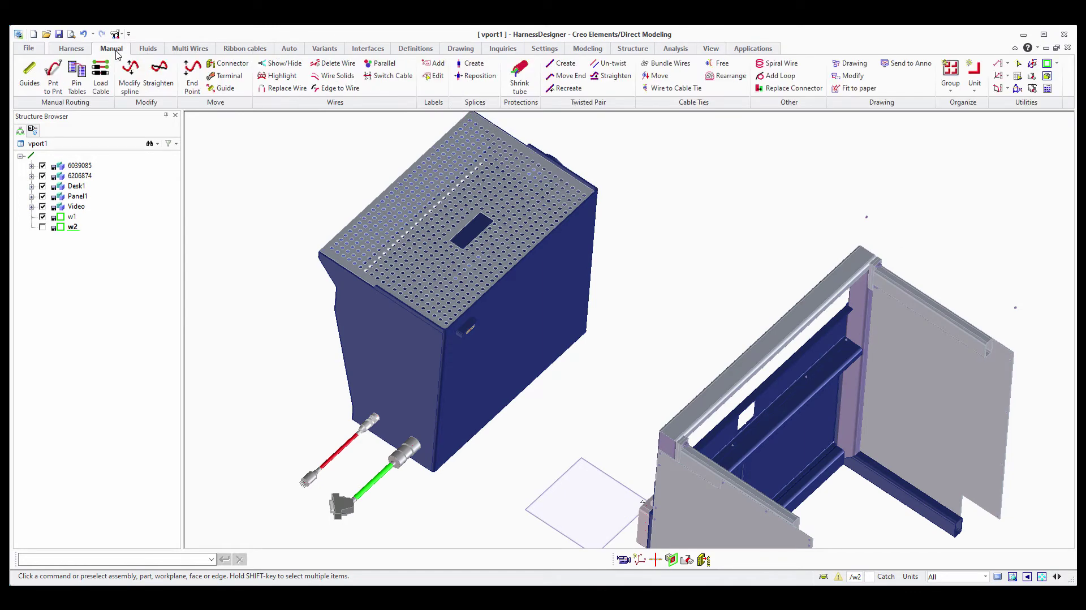
left_click(390, 75)
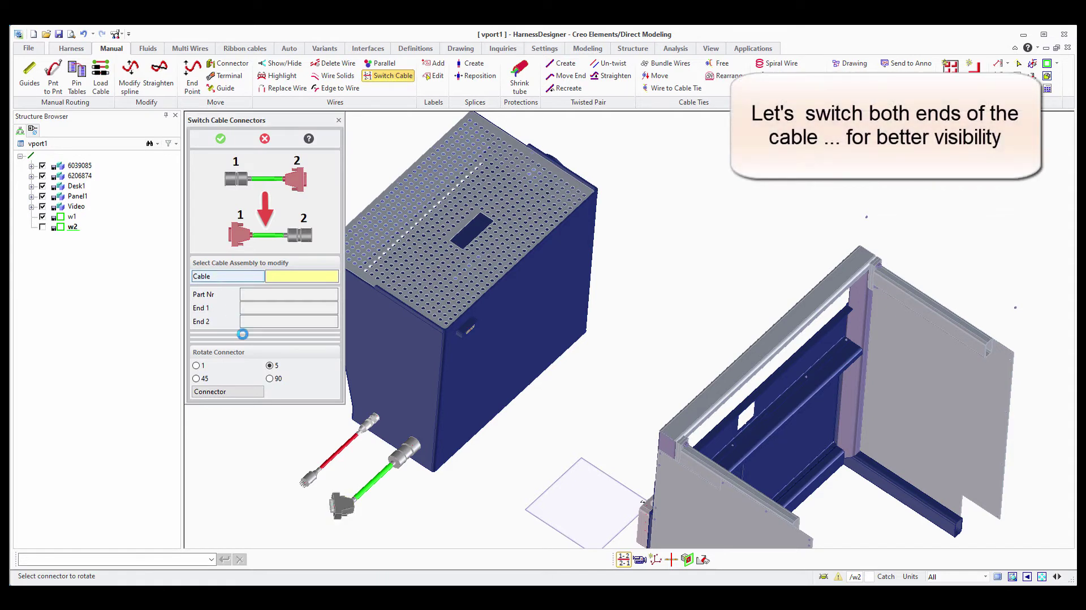
left_click(353, 509)
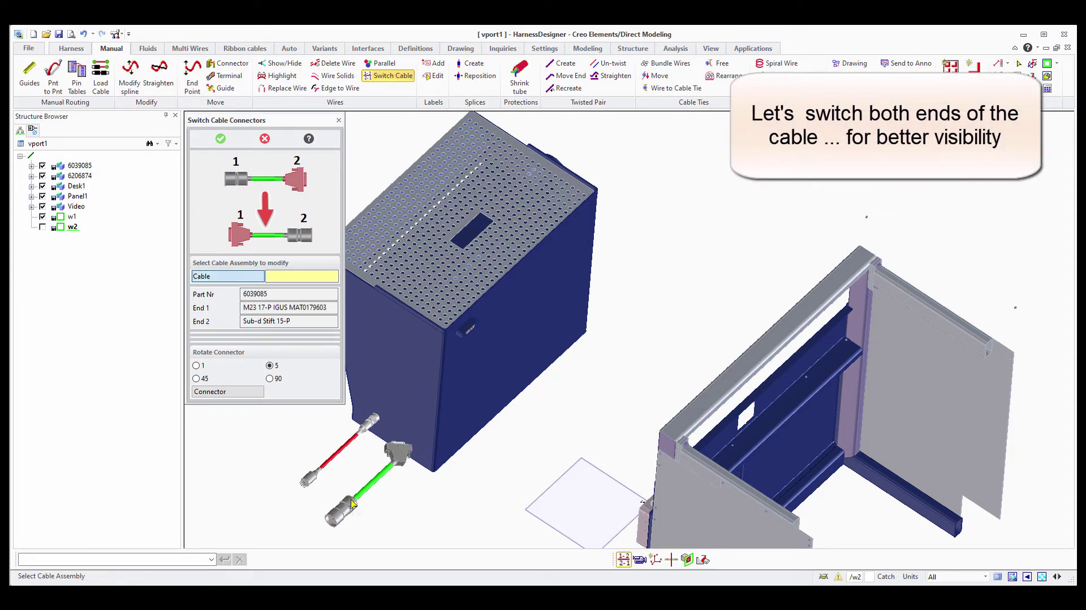
left_click(221, 139)
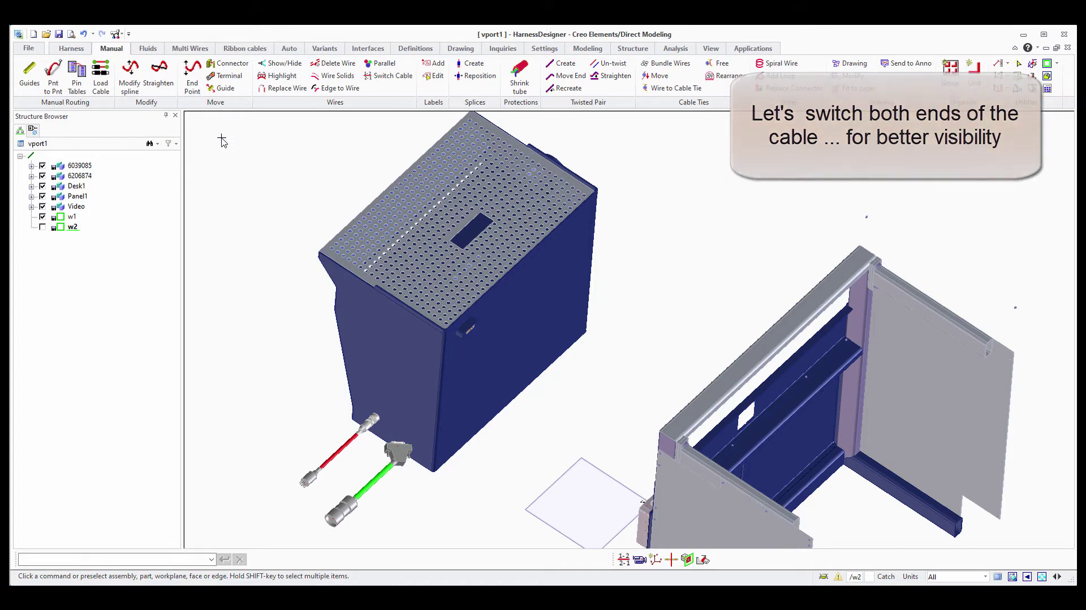
left_click(222, 68)
Step: Snap the green cable's Sub-d connector into the cover housing
left_click(399, 452)
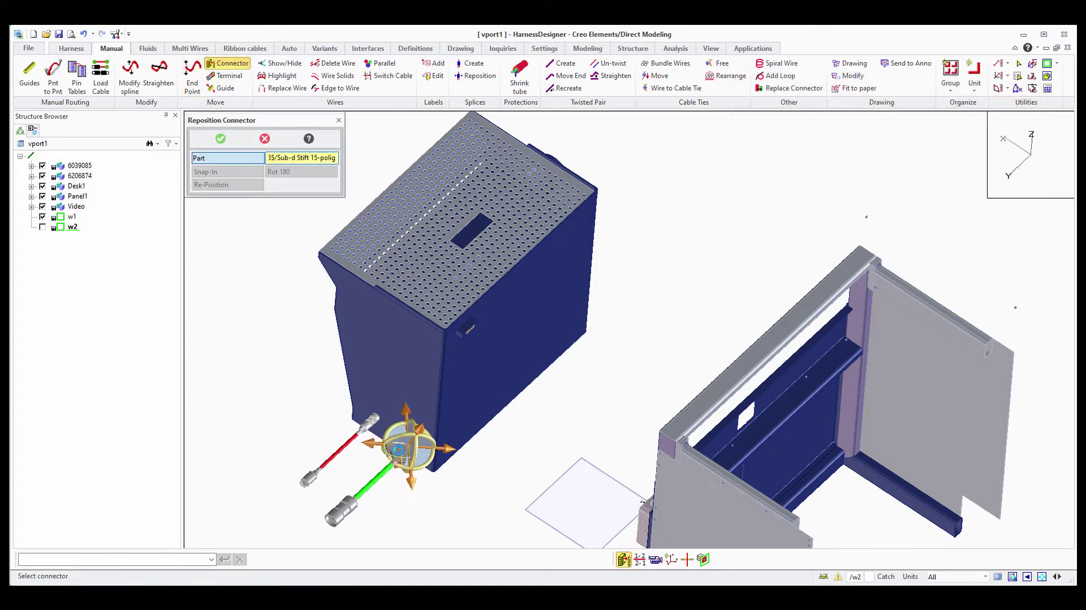
left_click(229, 191)
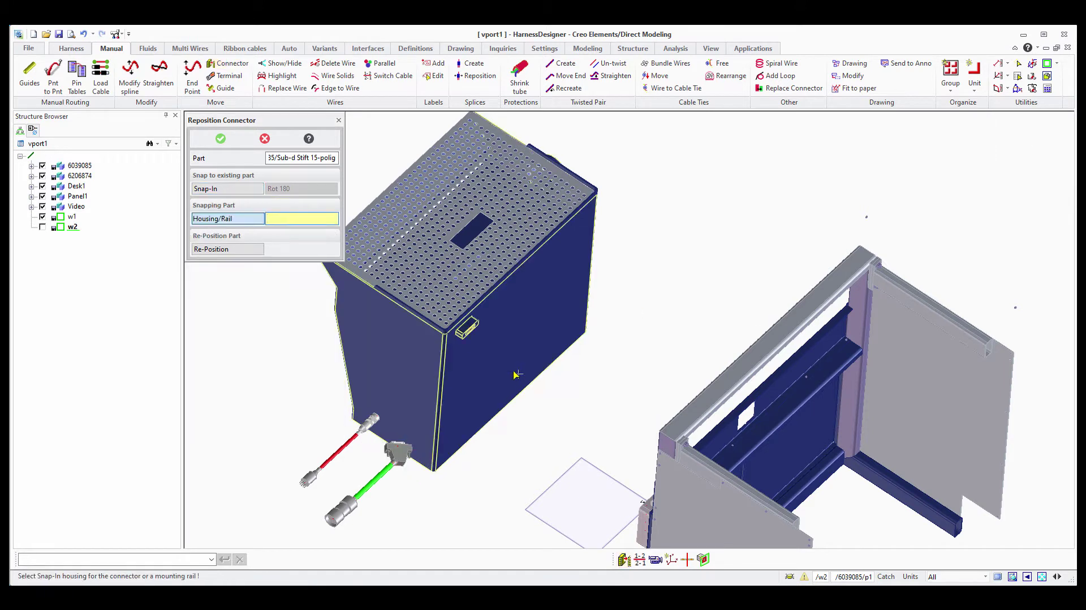
left_click(471, 332)
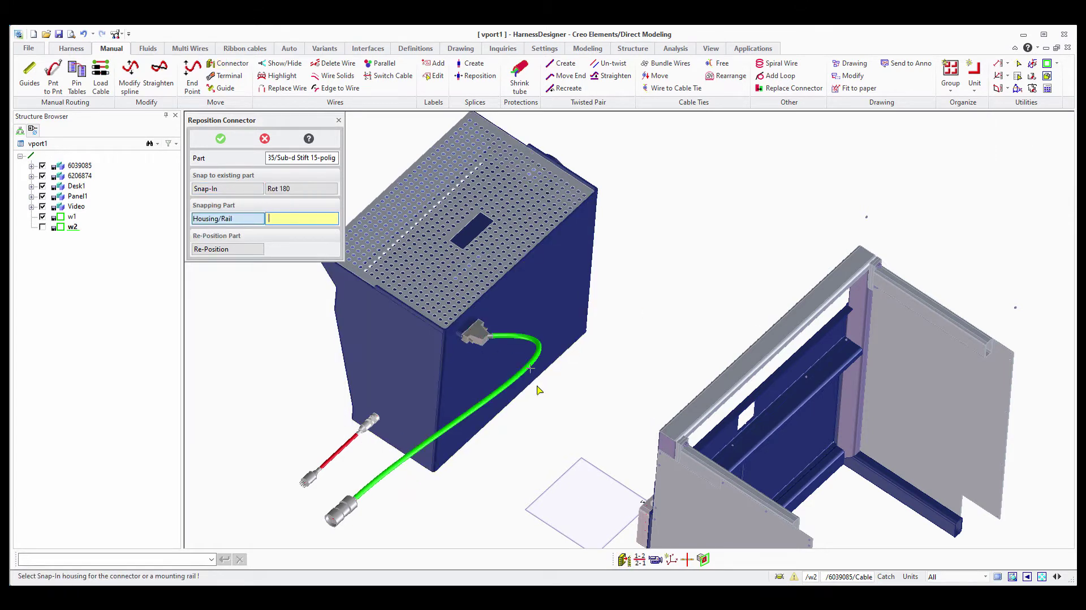
Step: Move the M23 end connector 93 toward the upper right and turn it around 180°
left_click(247, 164)
left_click(341, 519)
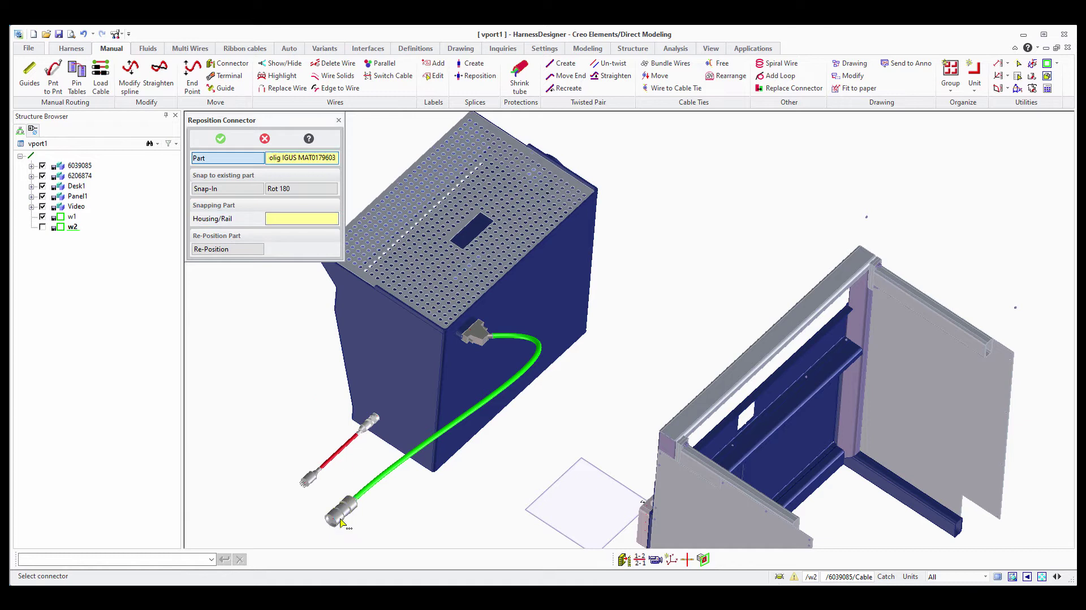
left_click_drag(362, 510, 718, 198)
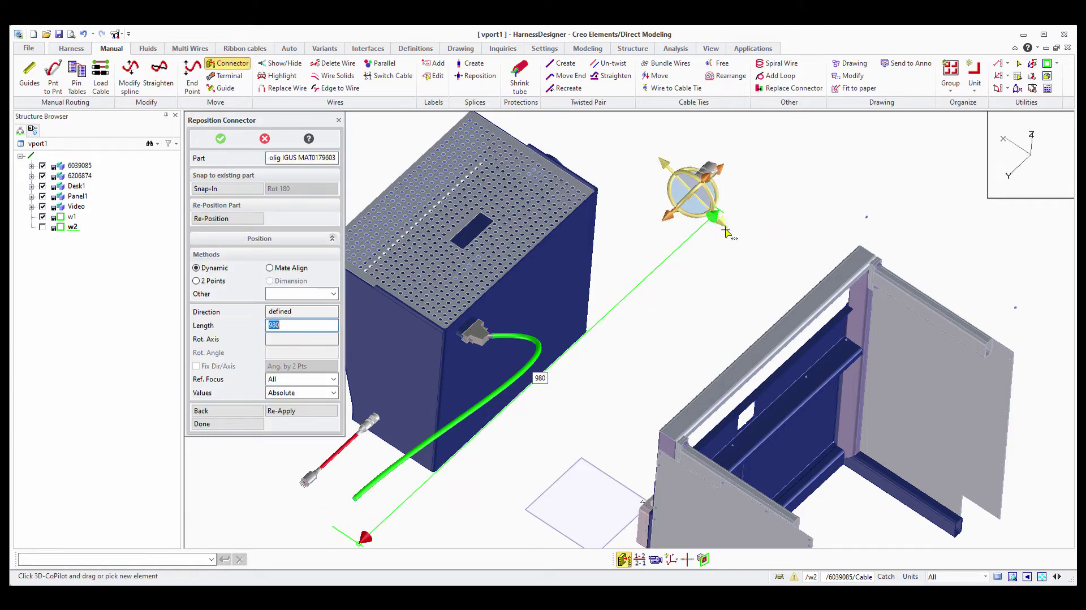
left_click_drag(726, 226, 767, 264)
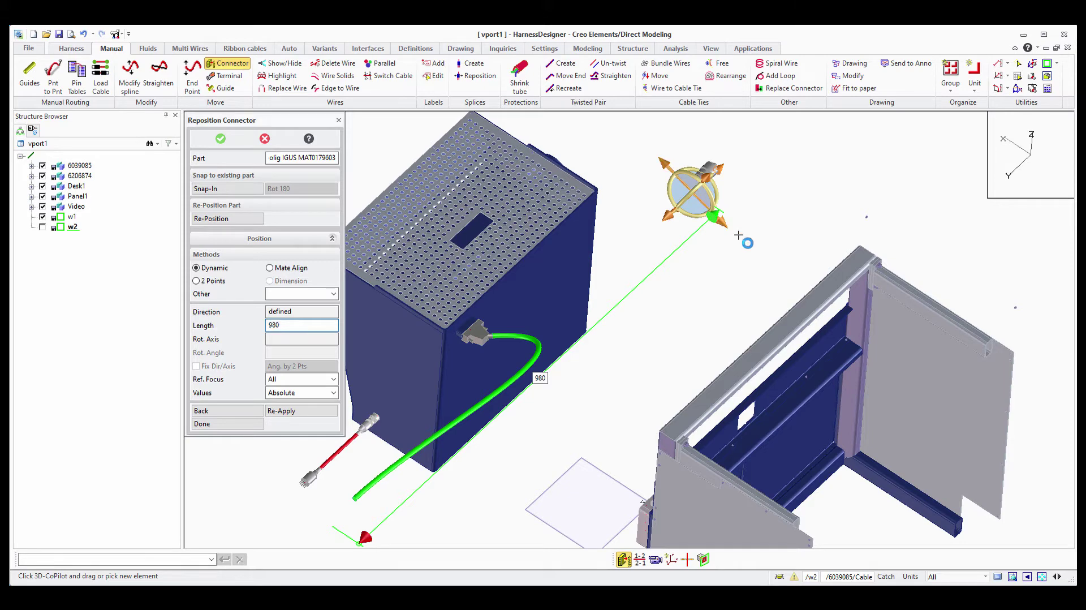
left_click(237, 424)
left_click(730, 299)
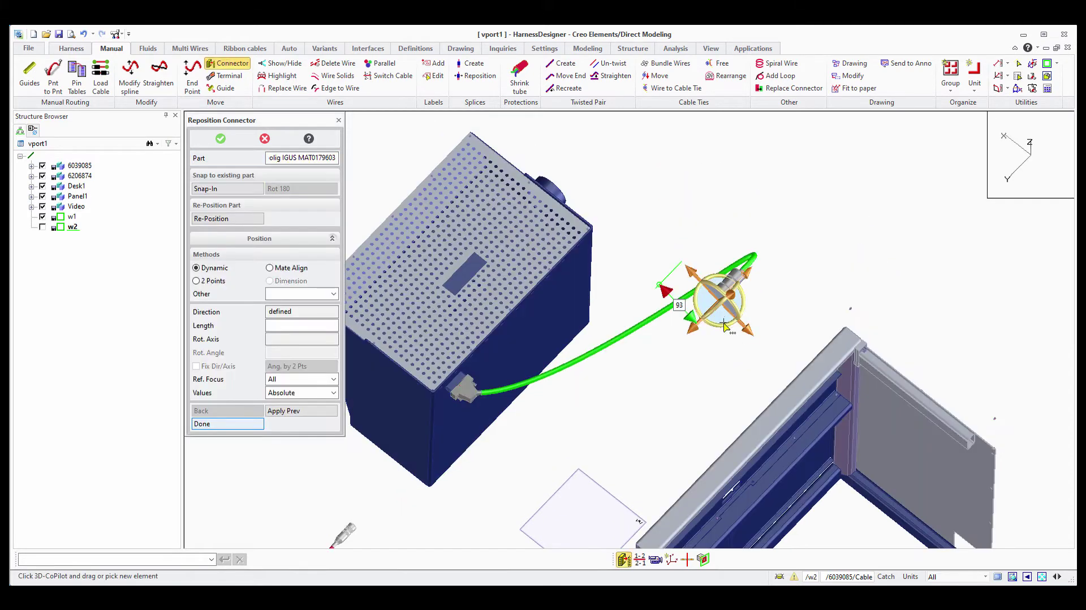
left_click_drag(725, 326, 700, 225)
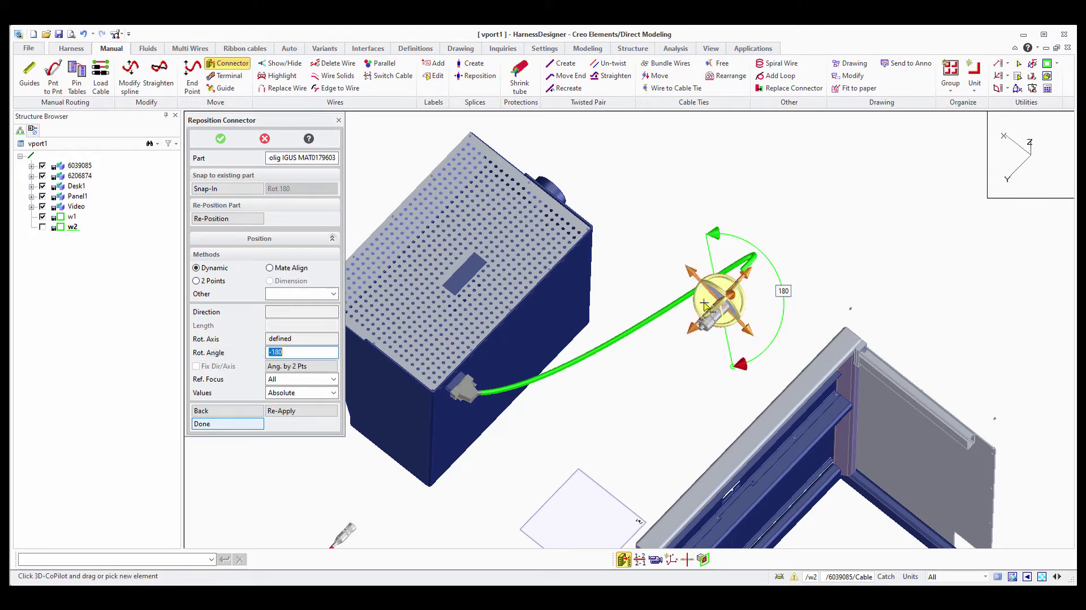
left_click_drag(713, 299, 820, 214)
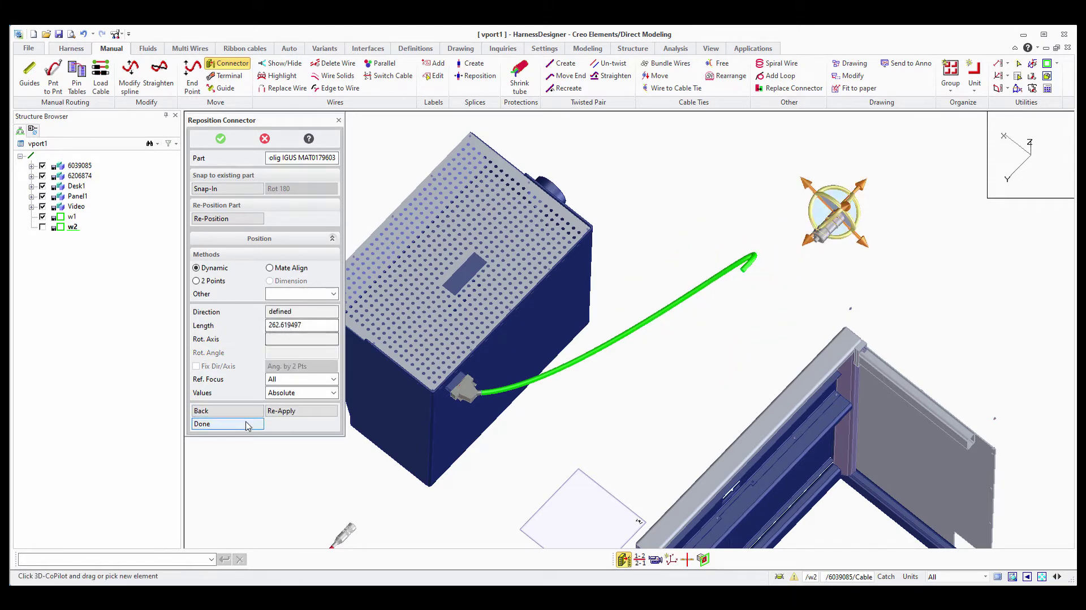
left_click(246, 424)
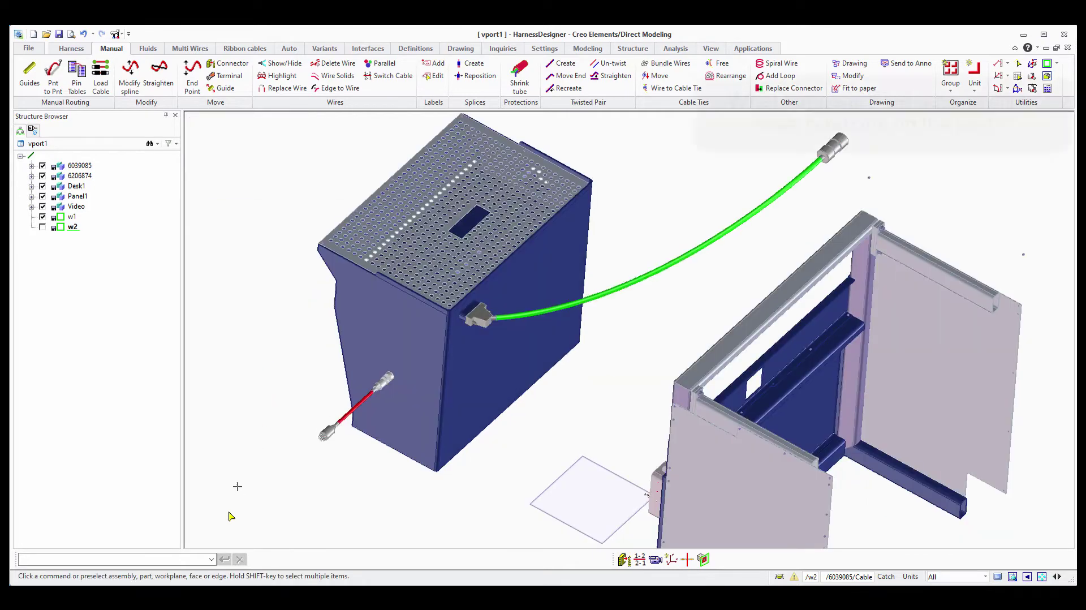
Step: Locate Panel1's Box part and inspect its coordinate systems cable_csys1 to cable_csys4
middle_click_drag(488, 446, 702, 426)
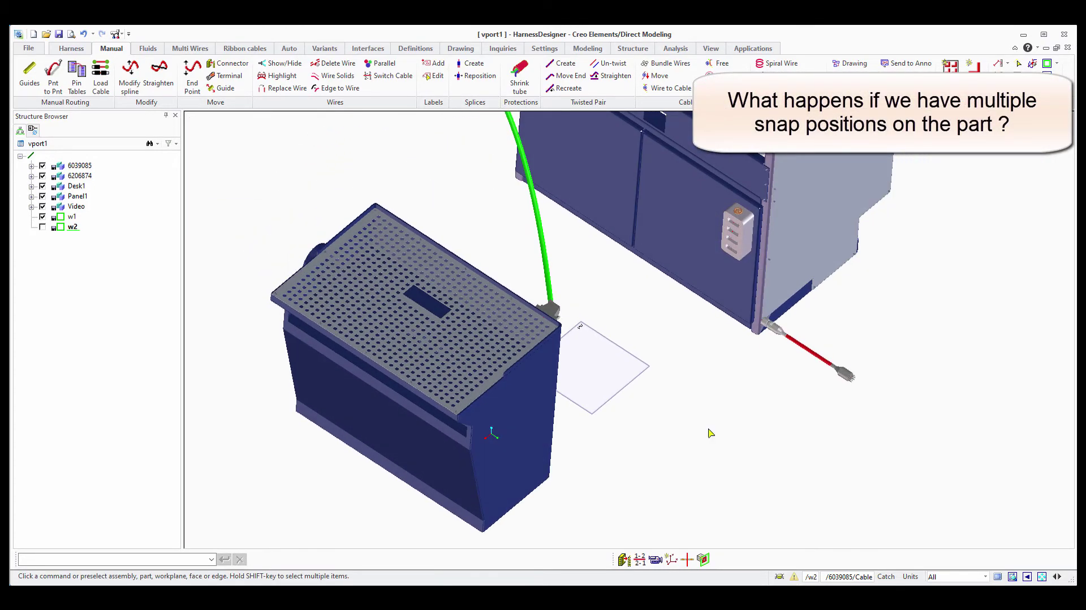
scroll(707, 430, "up", 3)
scroll(420, 464, "up", 5)
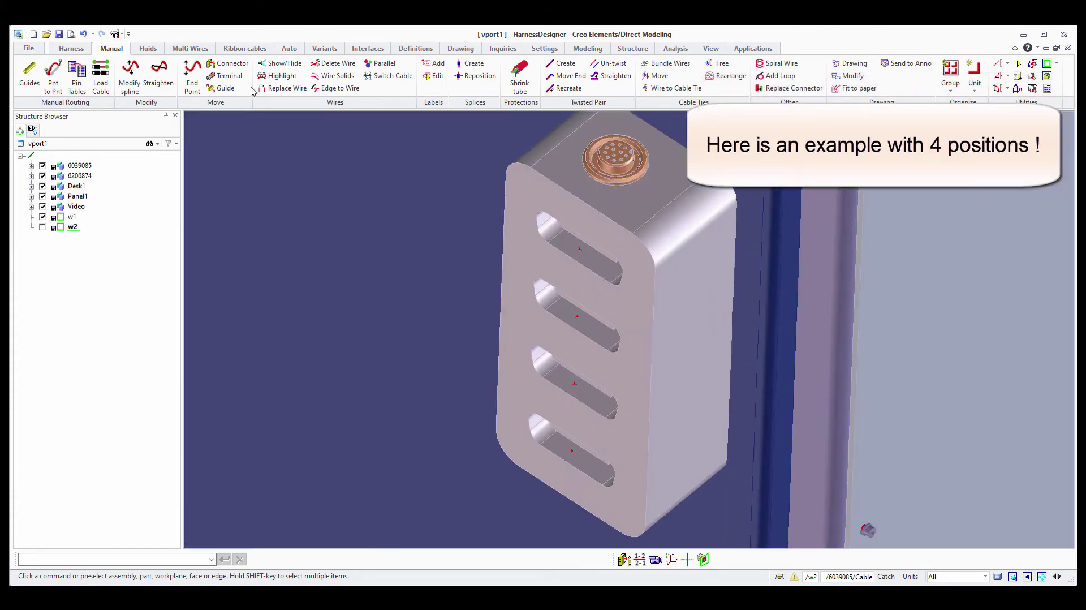
left_click(158, 145)
left_click(184, 159)
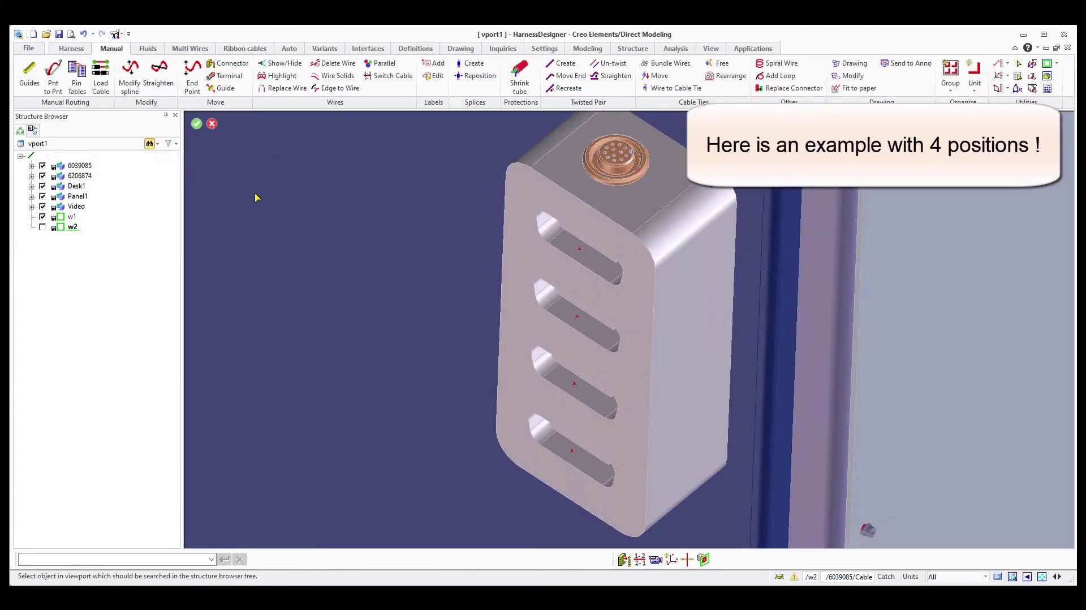
left_click(534, 224)
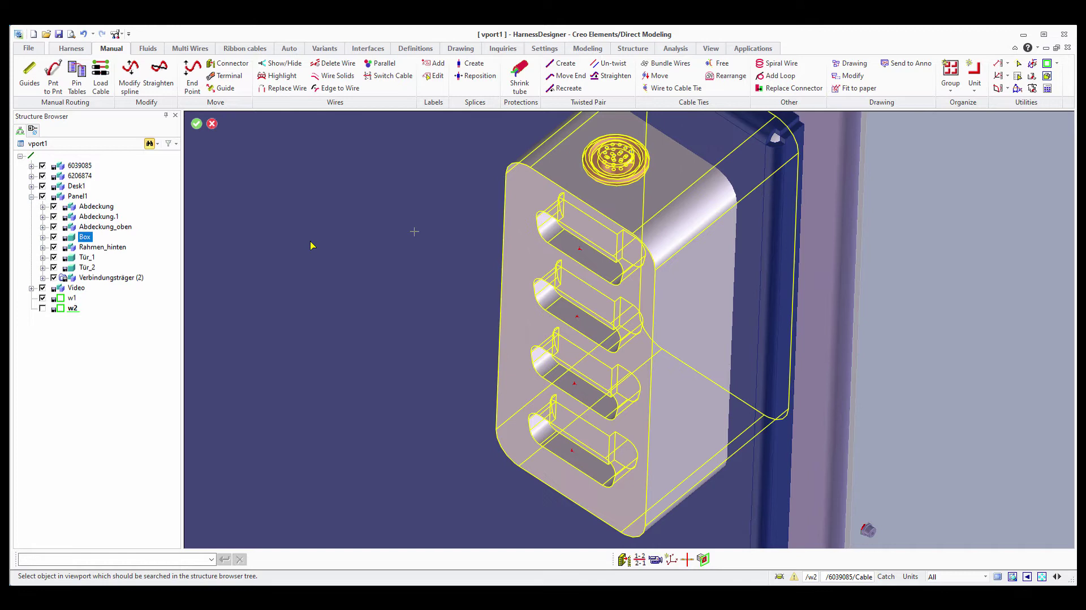
left_click(43, 237)
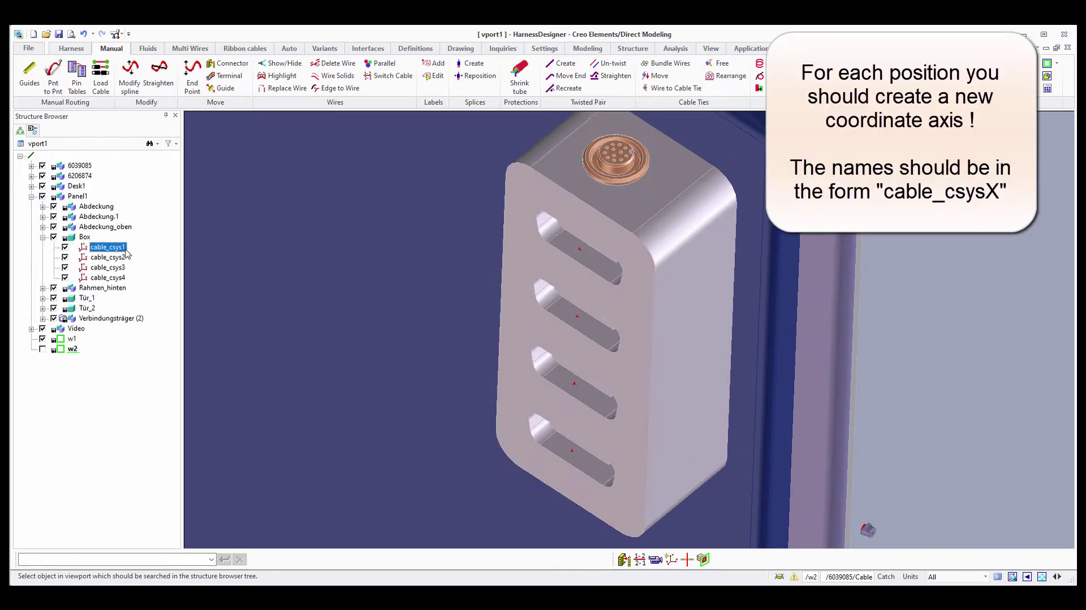
left_click(123, 258)
left_click(123, 270)
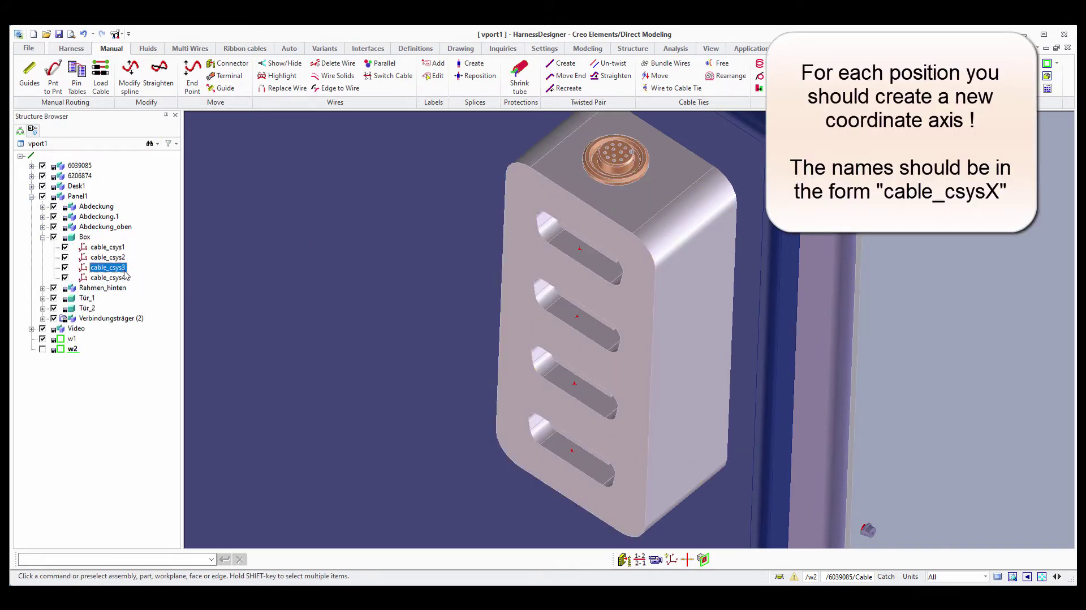
left_click(122, 278)
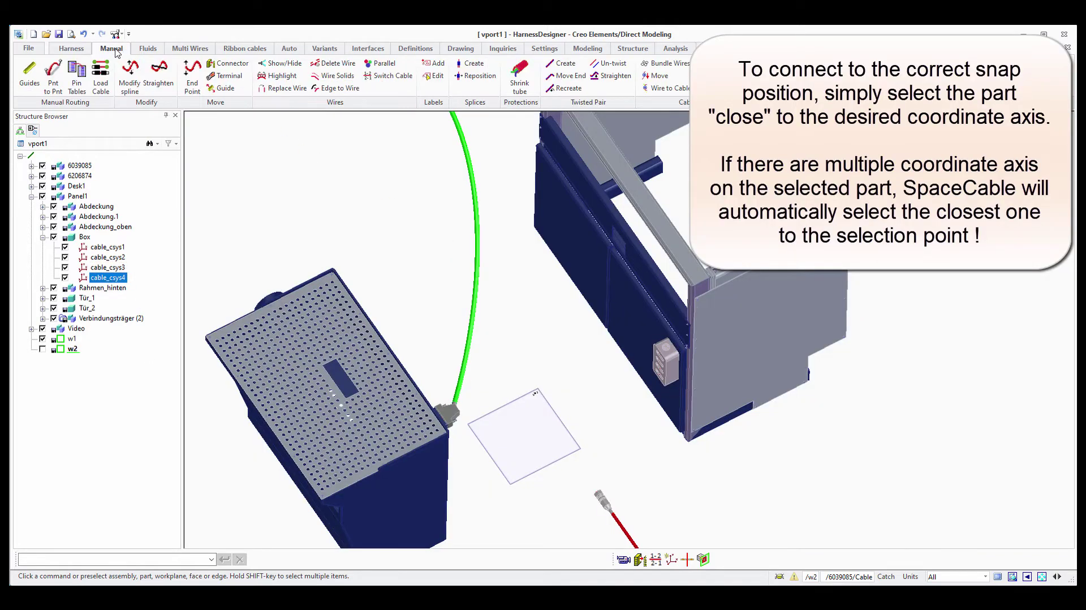
Step: Snap the green cable's Sub-d connector higher into the Box housing, check it, and confirm
left_click(227, 63)
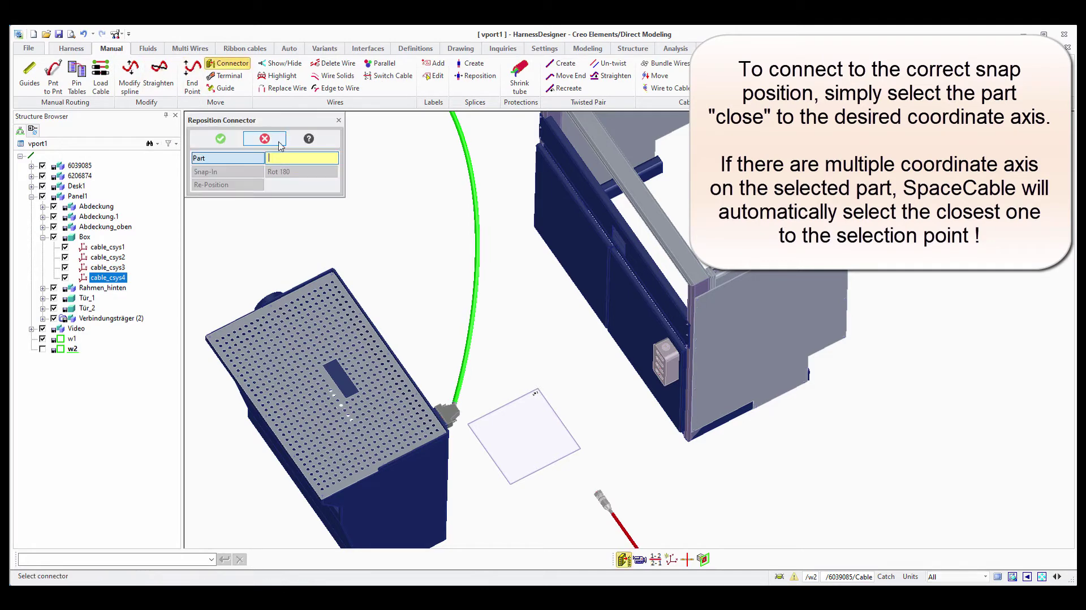
left_click(457, 421)
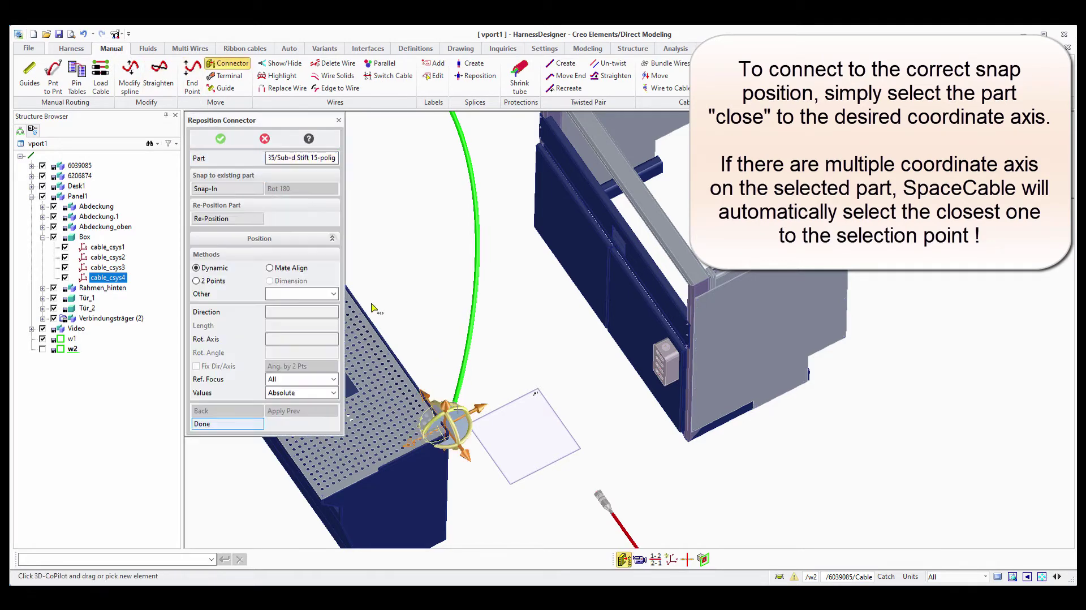
left_click(226, 194)
scroll(582, 381, "up", 5)
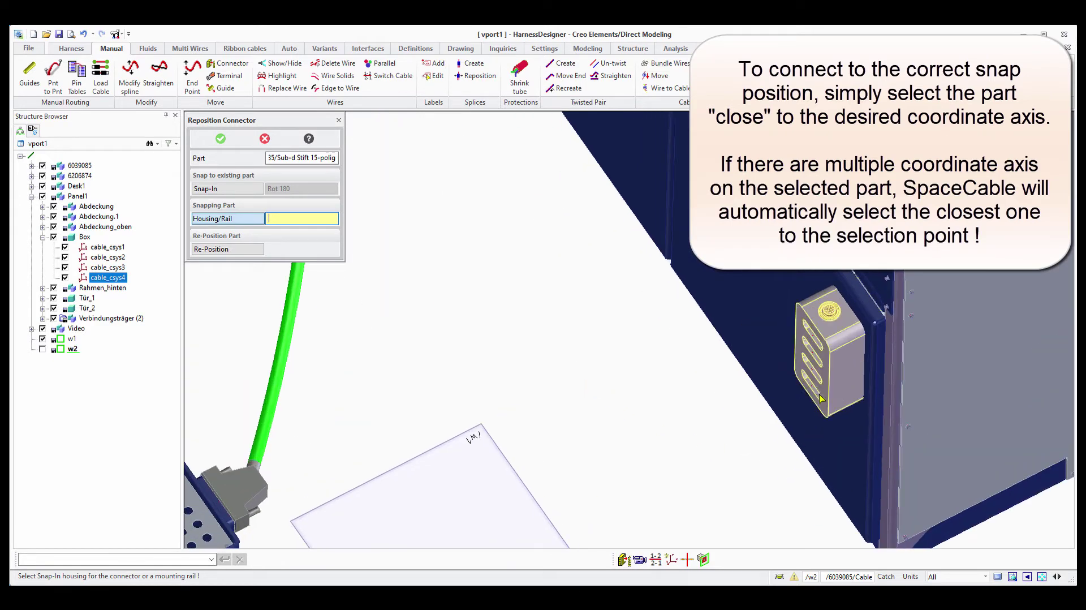
left_click(822, 398)
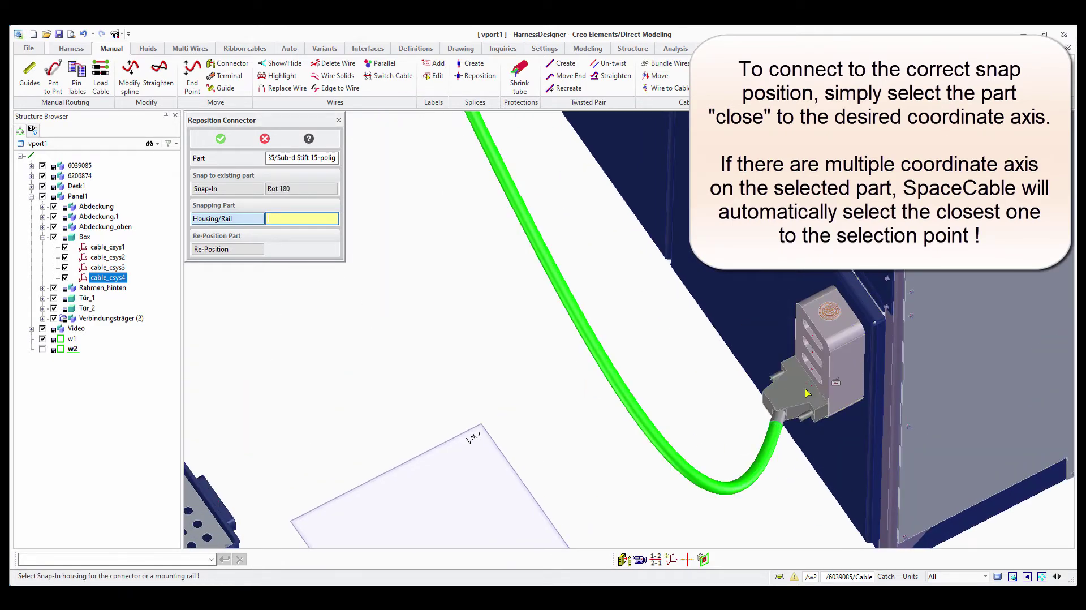
left_click(242, 193)
left_click(767, 385)
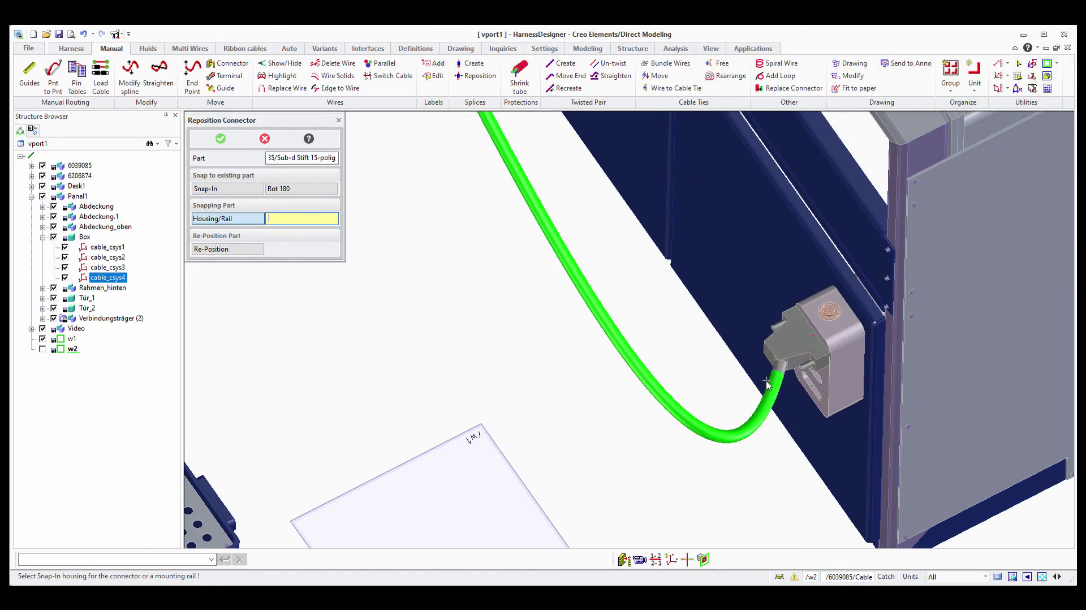
scroll(776, 343, "up", 2)
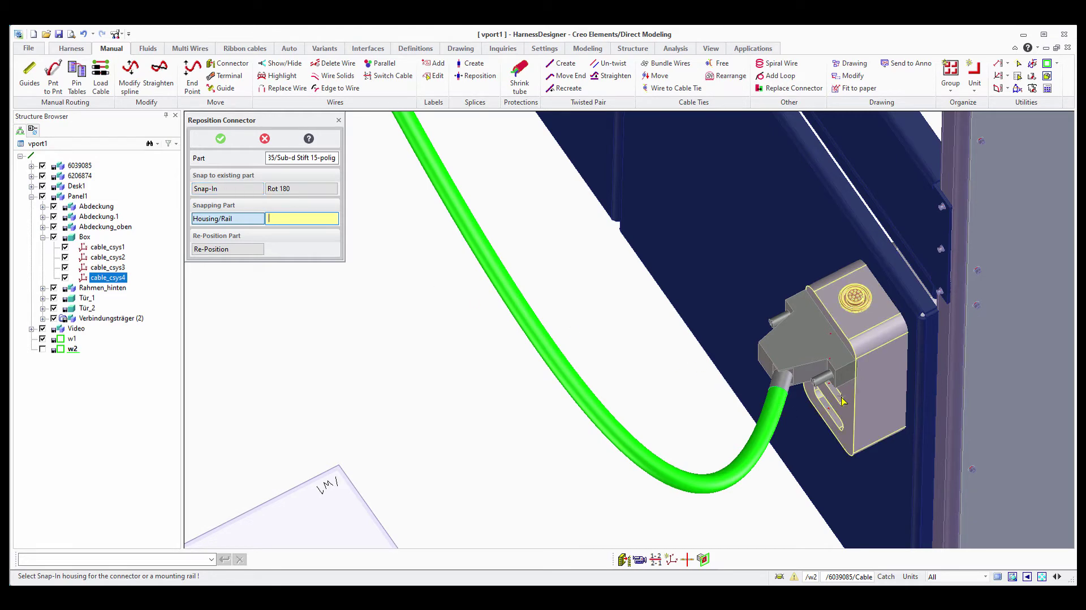
mouse_move(841, 400)
middle_mouse_down()
mouse_move(682, 364)
mouse_move(686, 388)
mouse_move(643, 415)
middle_mouse_up()
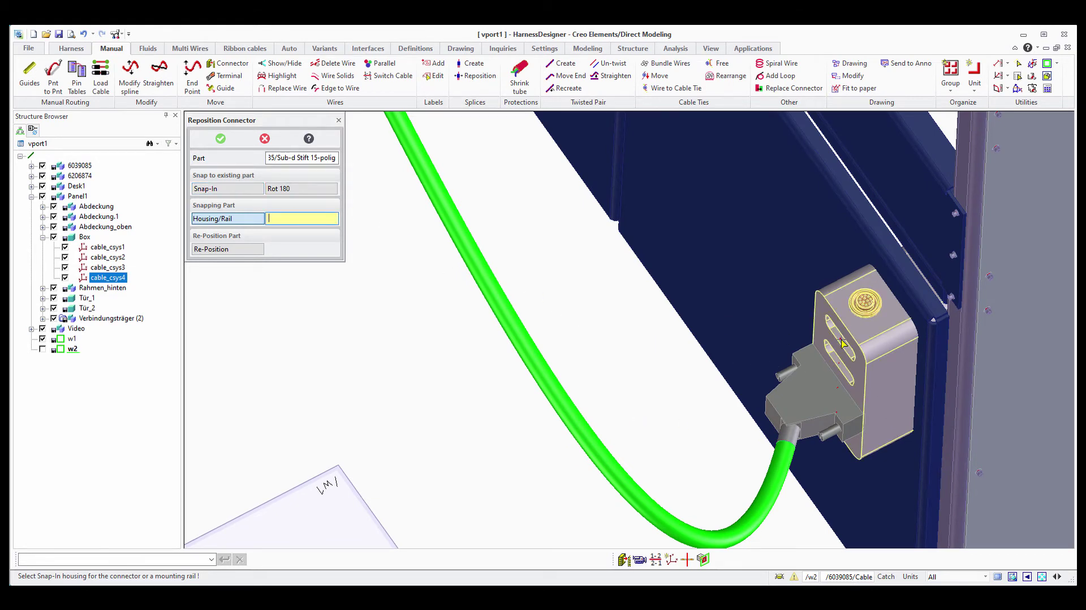
left_click(221, 138)
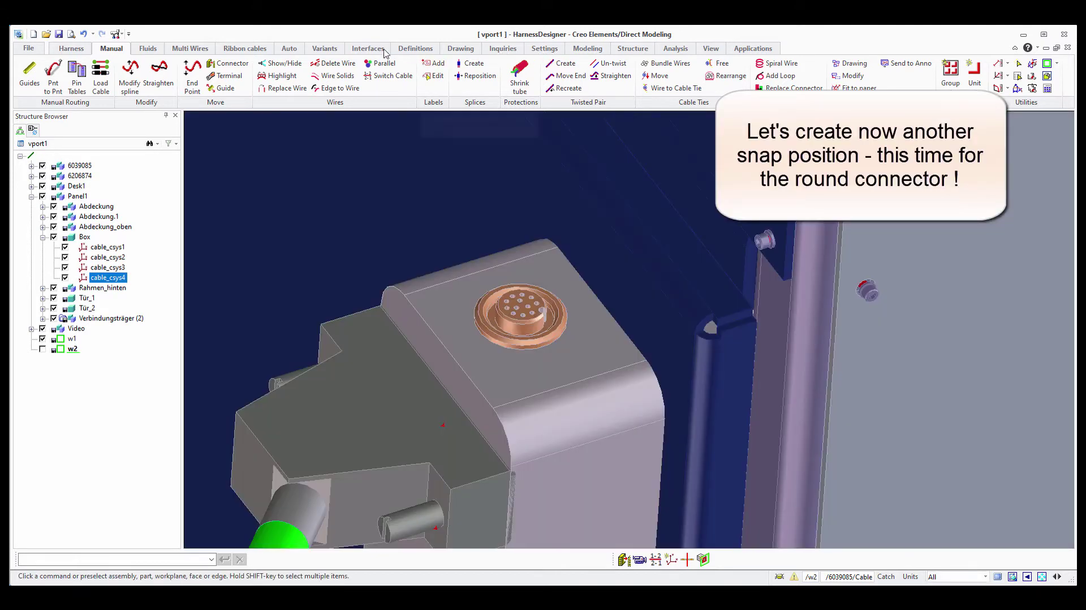
Step: Create coordinate system cable_csys5 owned by Box, placed by Pt Dir on the round connector's face
left_click(630, 50)
left_click(588, 73)
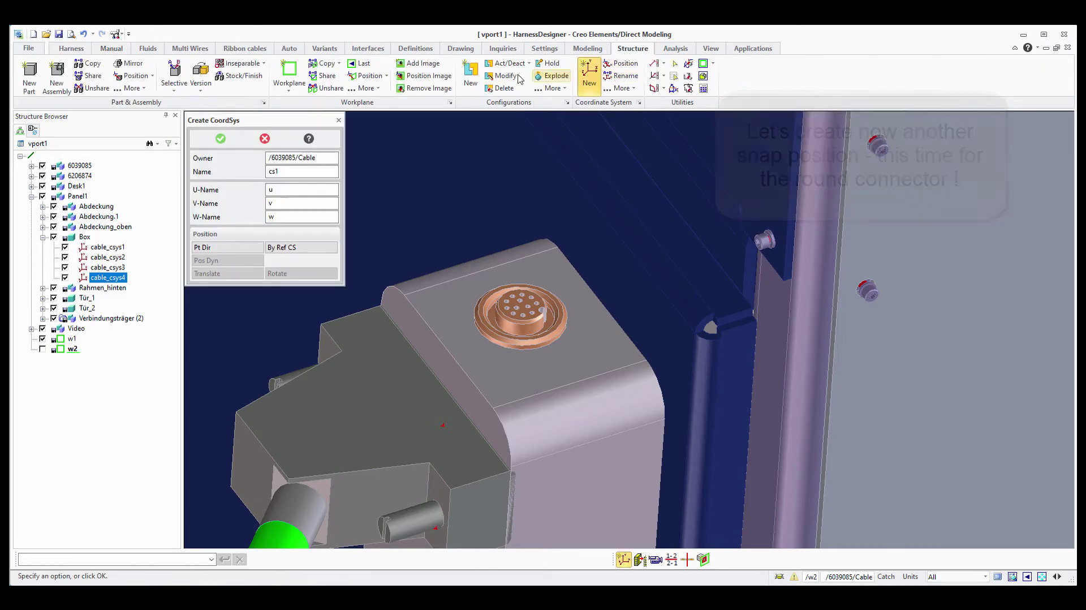
left_click(411, 277)
left_click(290, 171)
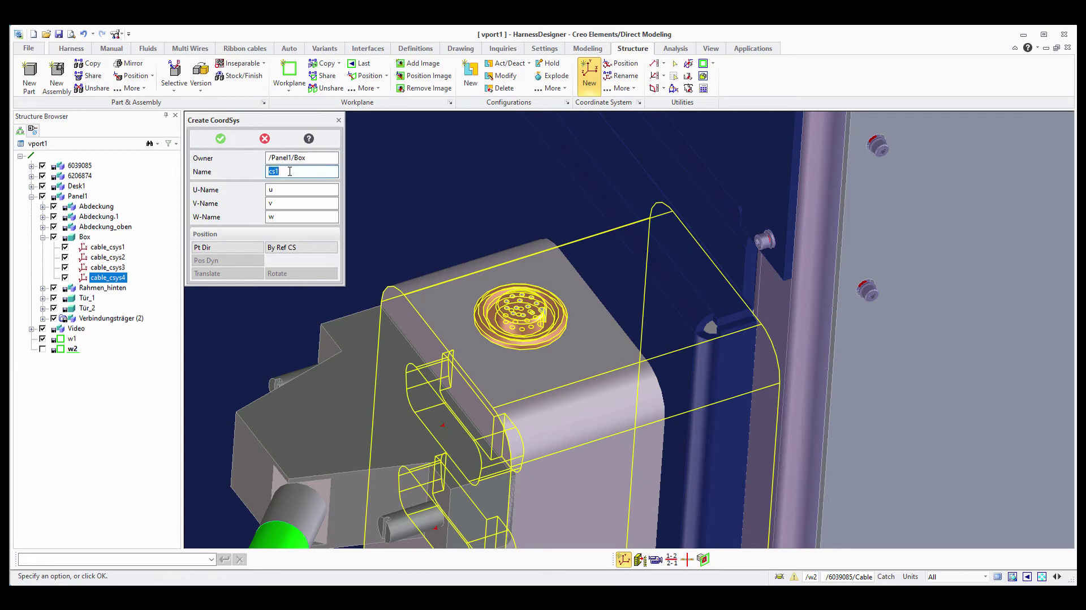
type("cable_csys5")
left_click(223, 249)
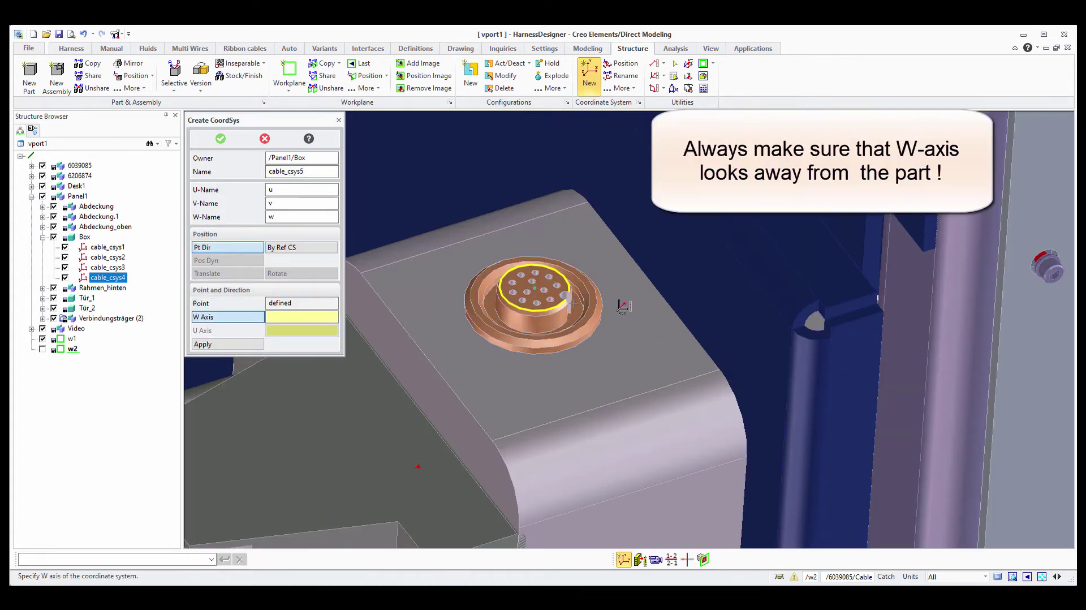
left_click(614, 301)
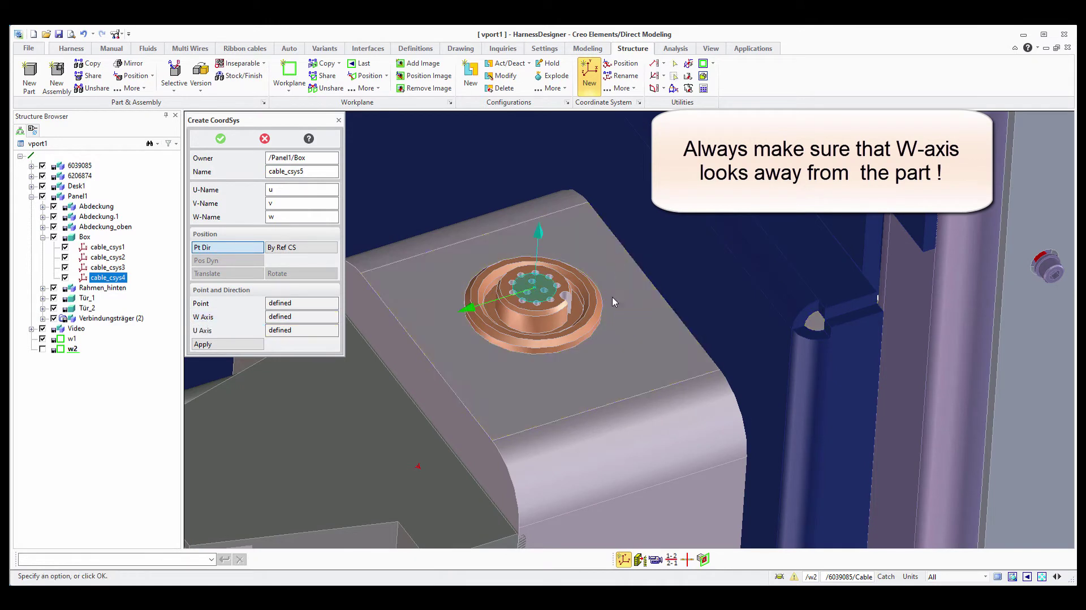
left_click(221, 138)
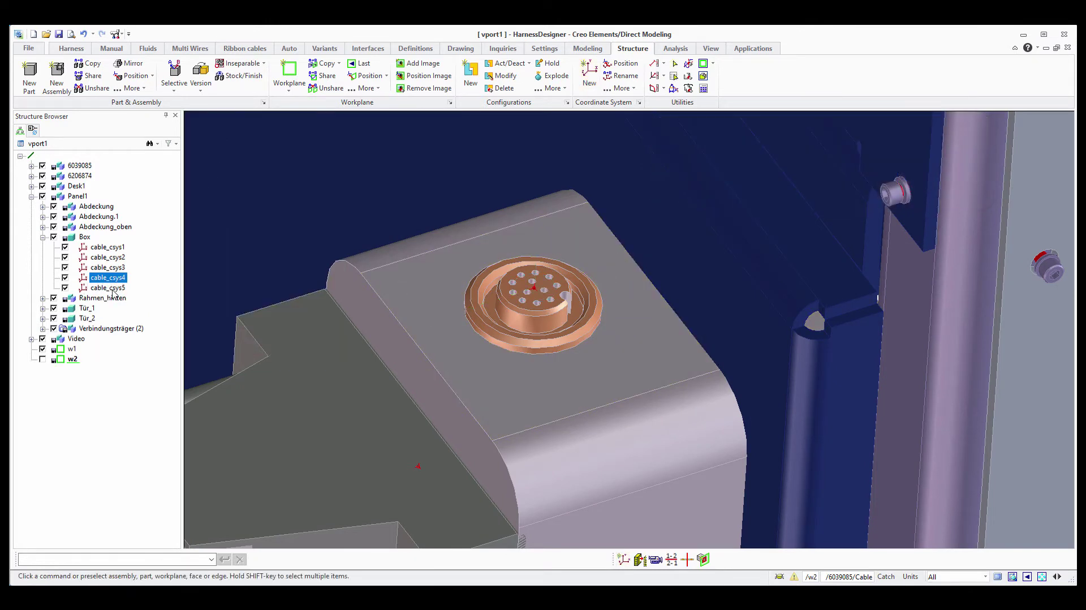
Step: Switch the two end connectors of red cable 6206874
left_click(65, 288)
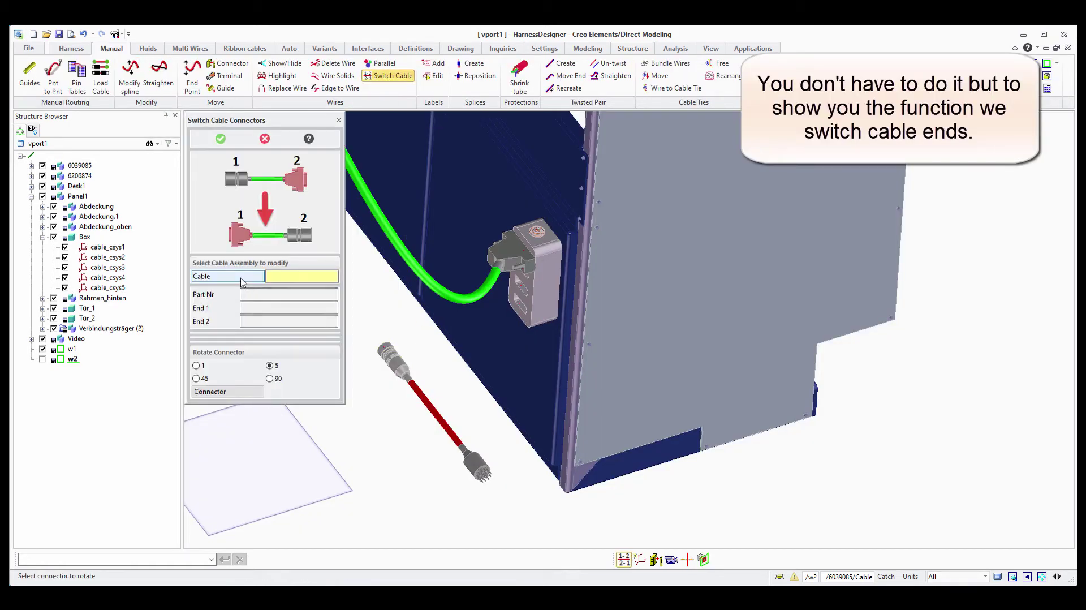
left_click(396, 367)
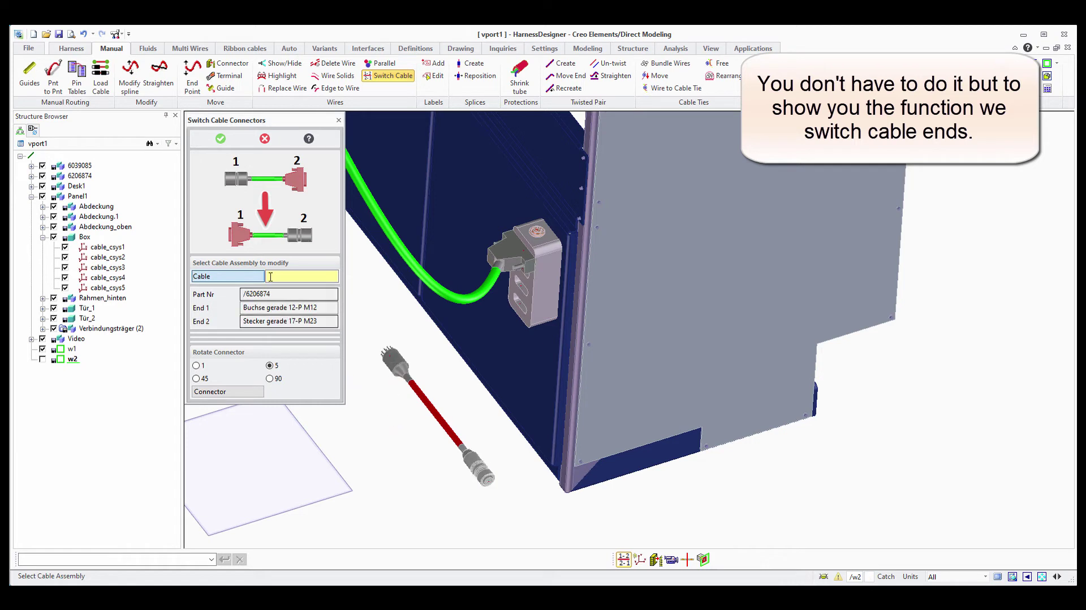
left_click(221, 138)
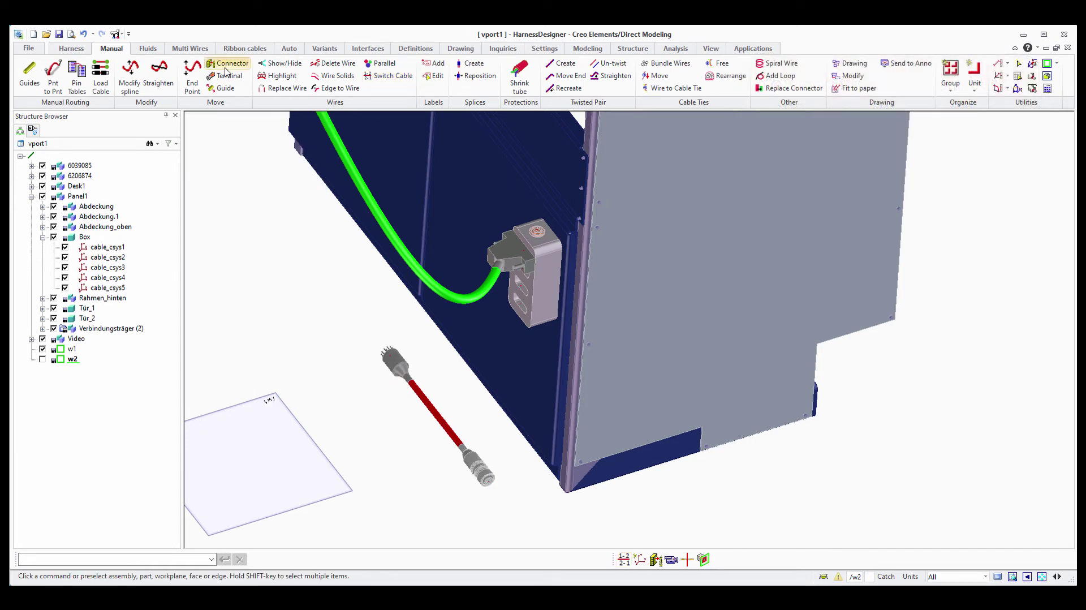
Step: Snap the red cable's M23 17-pin connector into the round housing on the Box
left_click(226, 63)
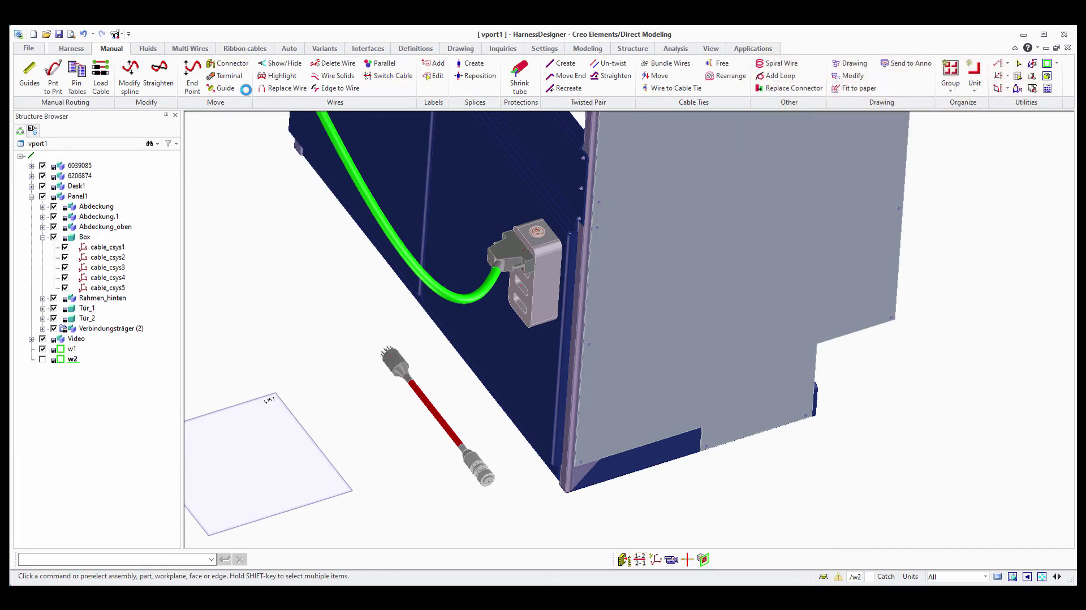
left_click(396, 369)
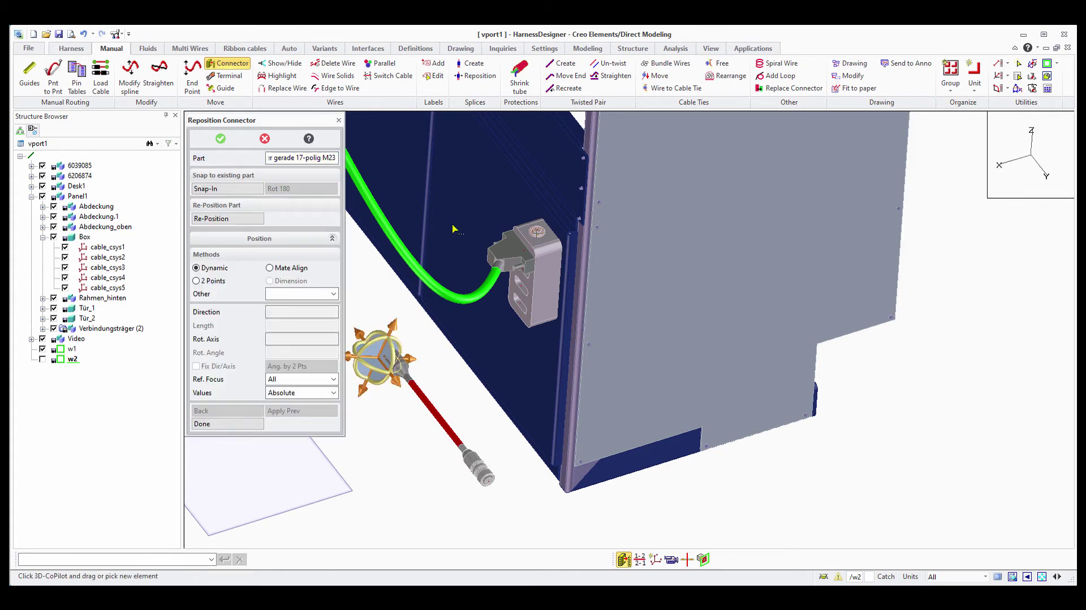
left_click(243, 191)
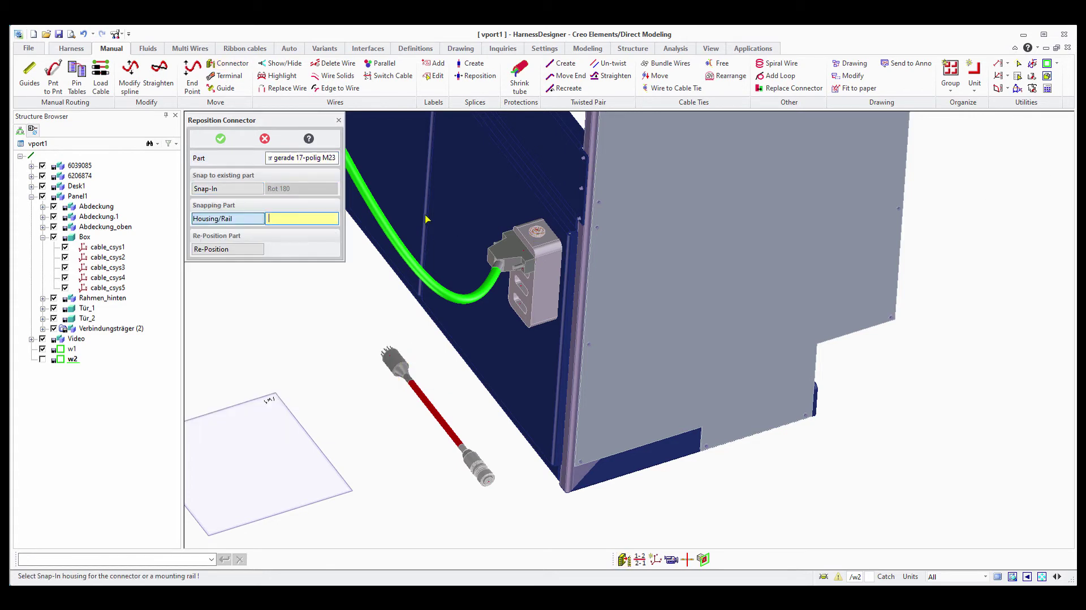
left_click(541, 242)
Step: Snap the green cable's Sub-D connector back into its housing and confirm both placements
left_click(227, 158)
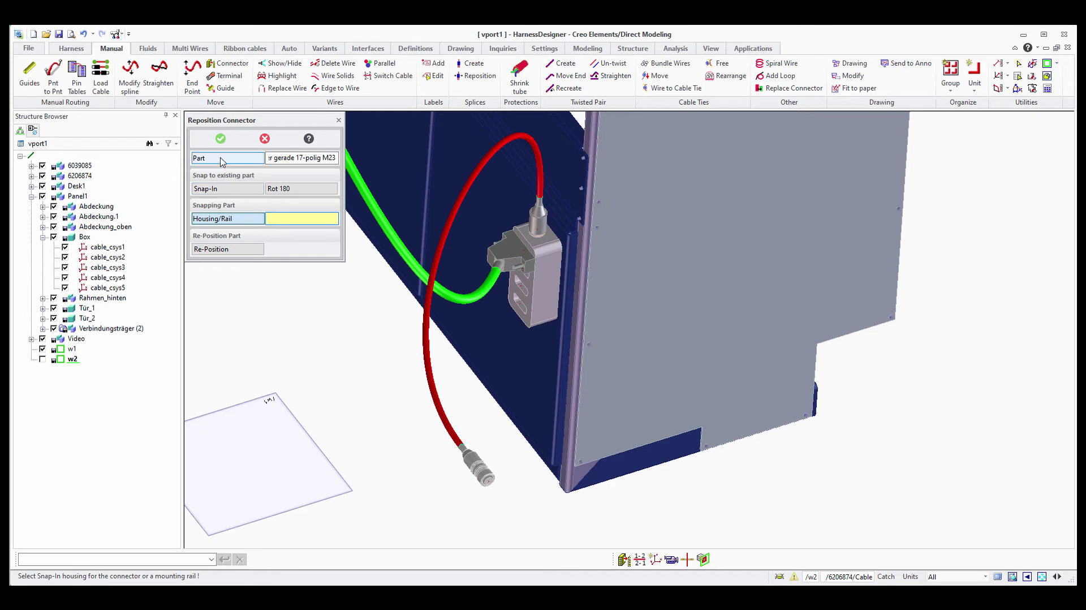
left_click(497, 260)
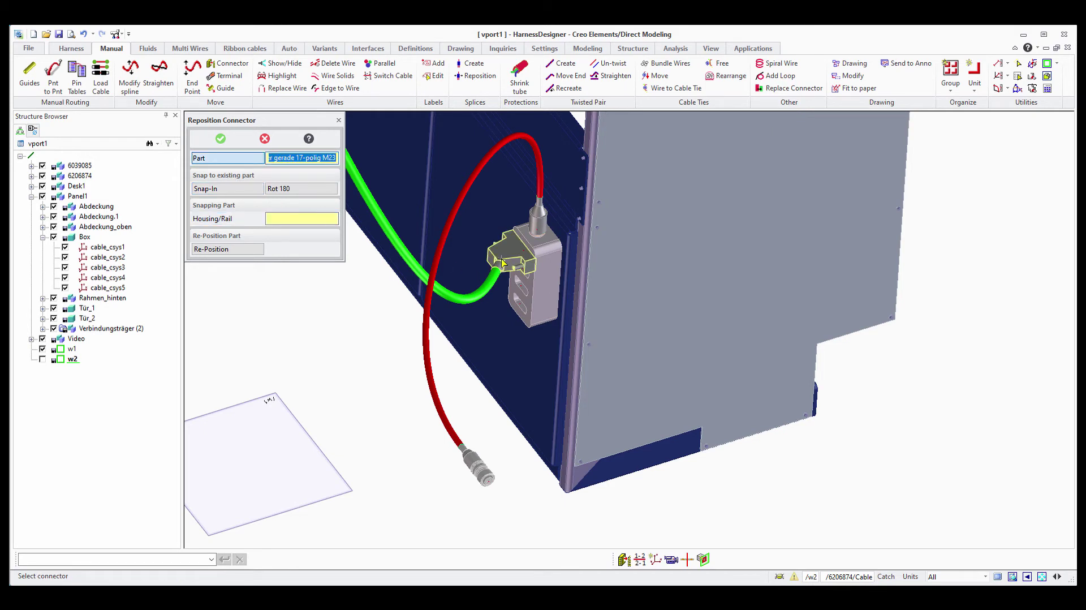
left_click(226, 188)
left_click(521, 311)
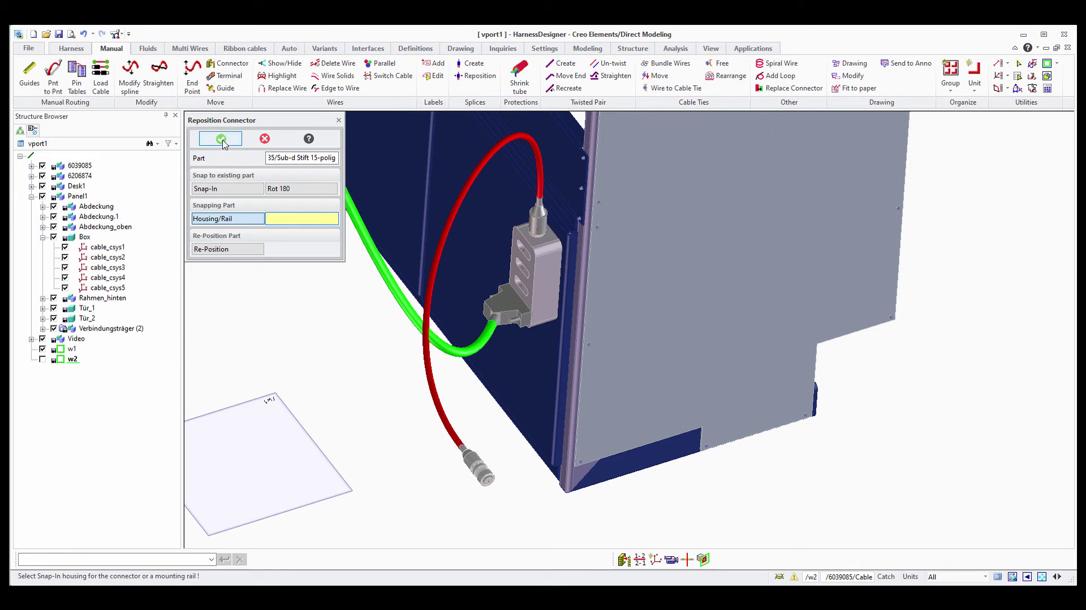
left_click(221, 140)
Step: Move the red cable's loose M12 12-pin connector 960 out to the right of the cabinet
scroll(292, 334, "down", 3)
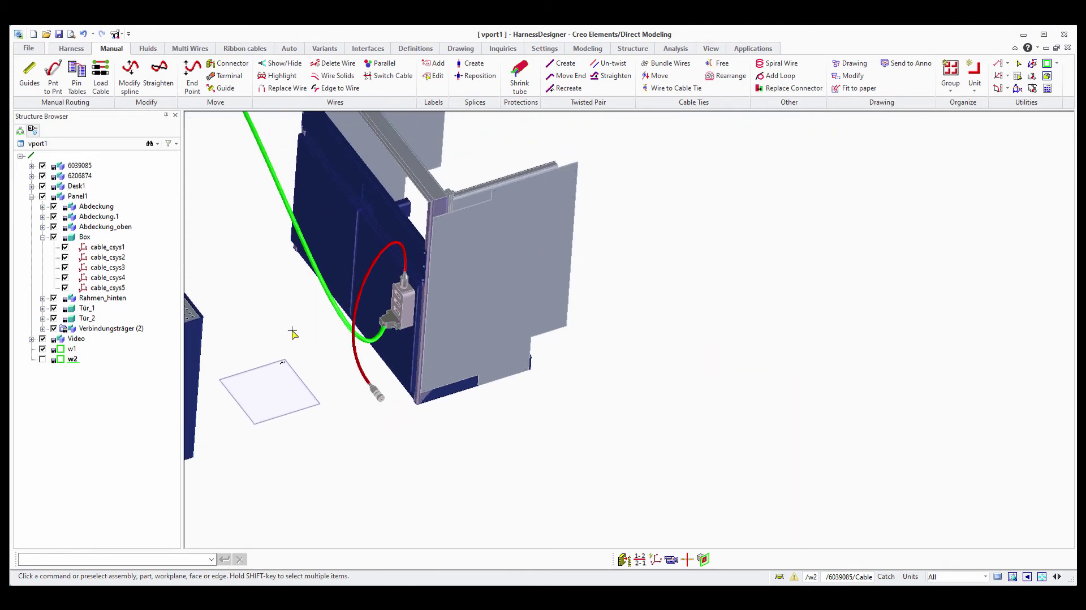
scroll(292, 334, "down", 1)
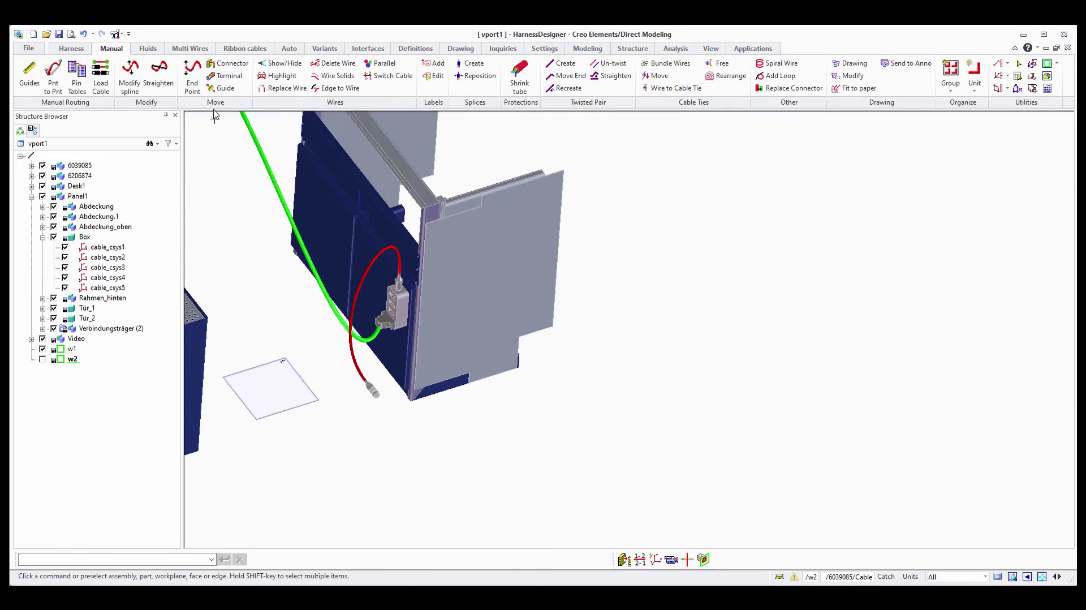
left_click(231, 65)
left_click(379, 399)
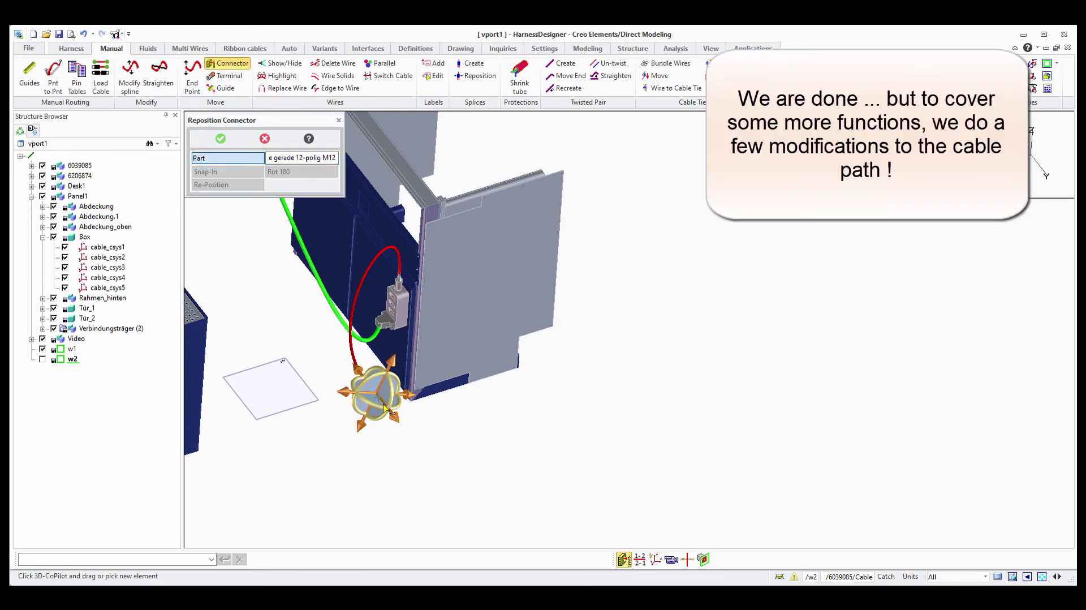
left_click_drag(396, 418, 439, 434)
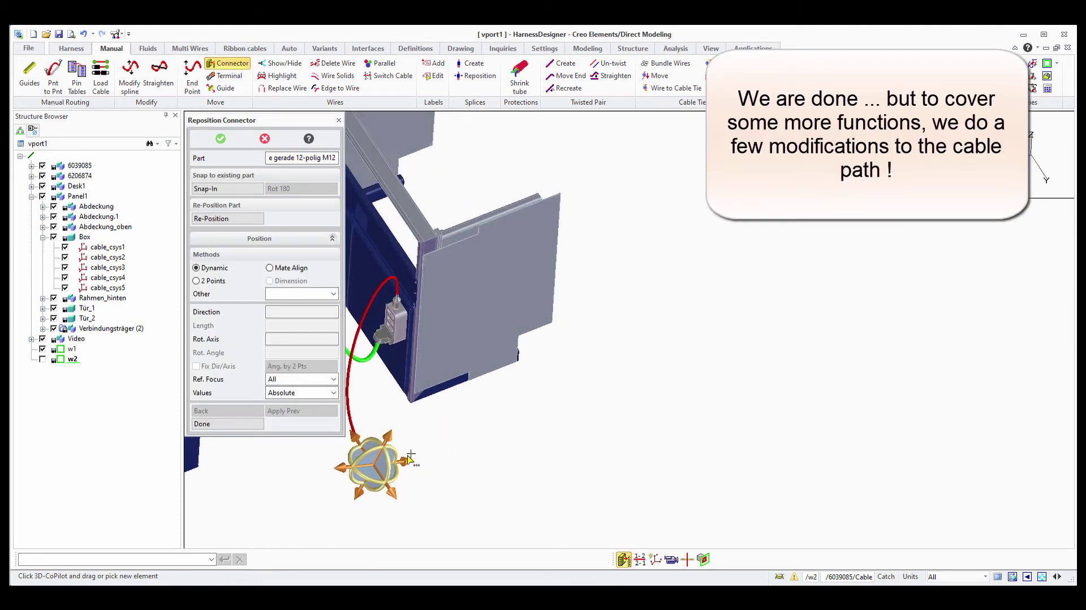
left_click_drag(430, 310, 843, 311)
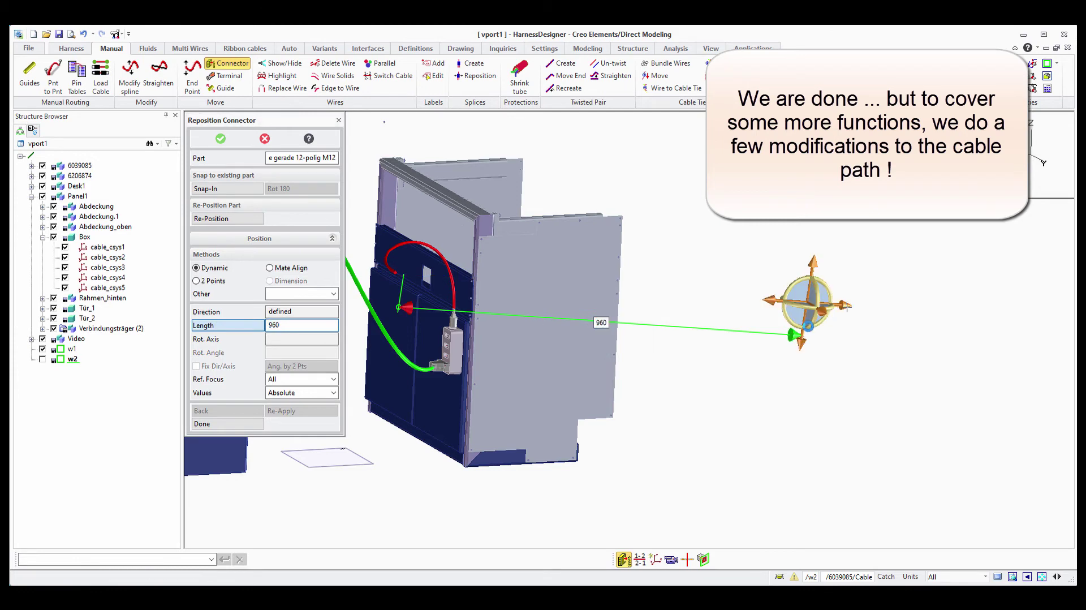
middle_click_drag(756, 382, 745, 440)
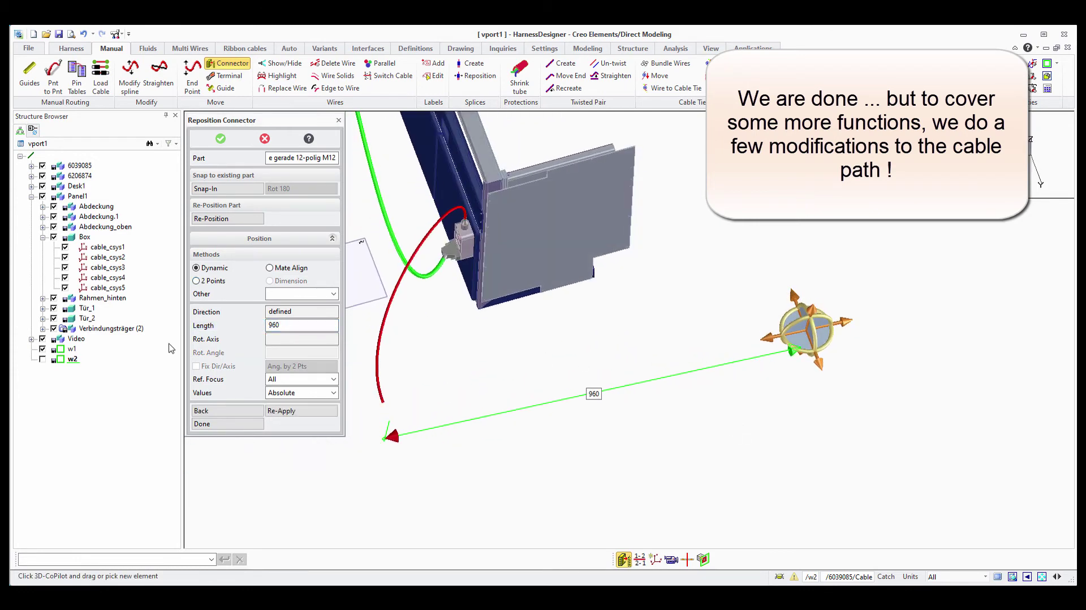
left_click(248, 427)
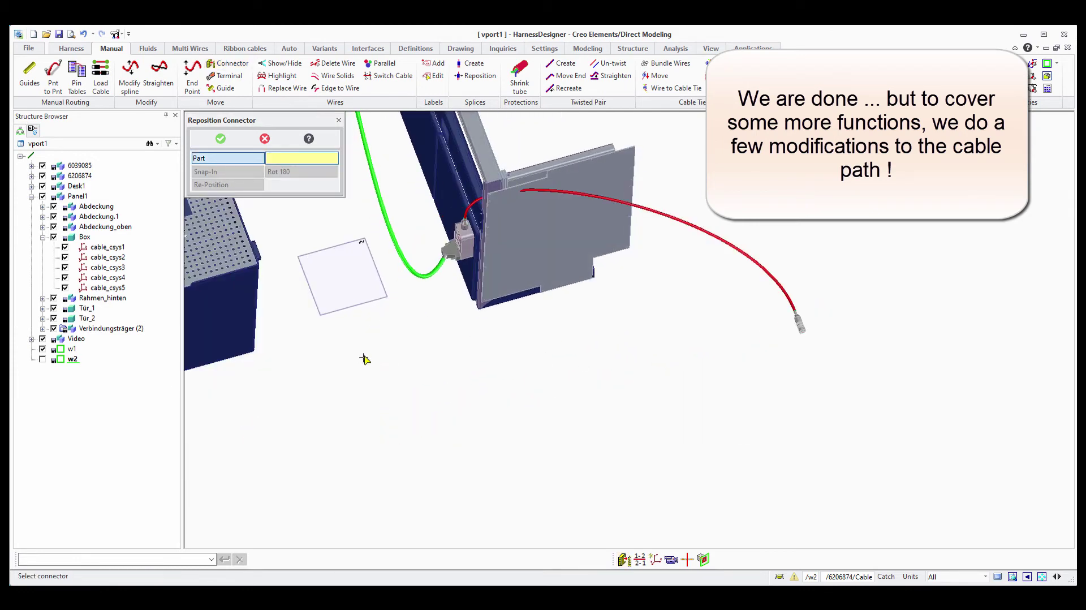
Step: Place a yellow on-face guide on the panel cover, oriented along its vertical edge
left_click(221, 138)
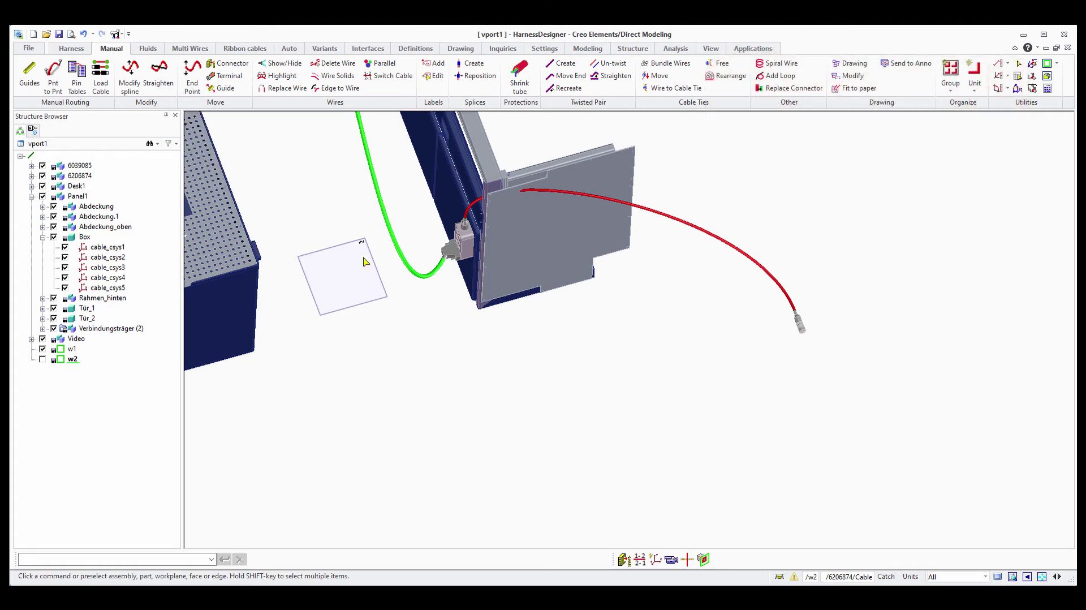
middle_click_drag(425, 348, 397, 442)
scroll(487, 389, "up", 2)
scroll(487, 389, "up", 2)
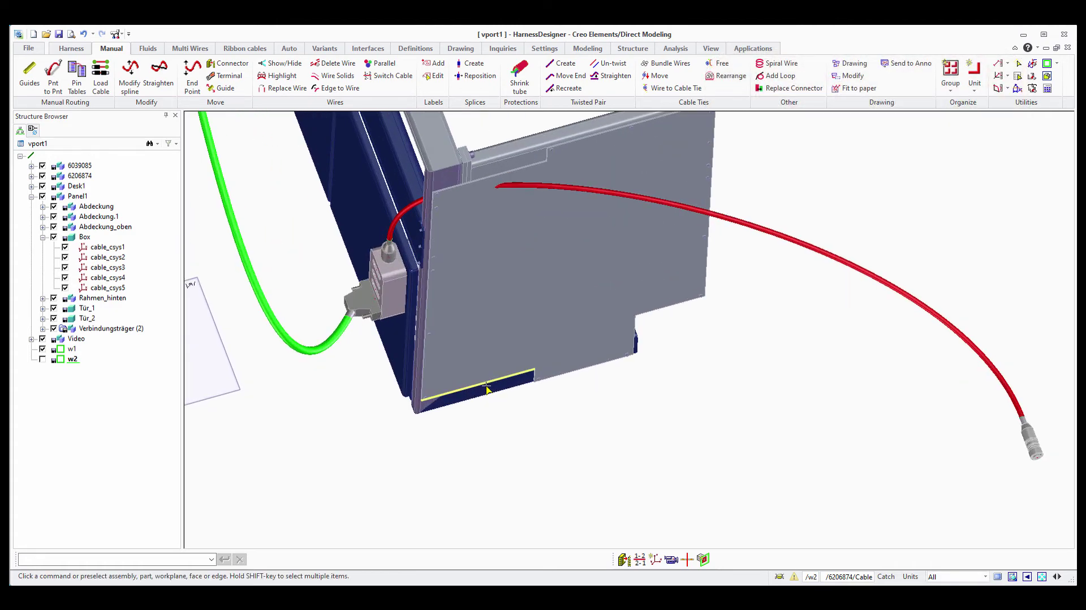
left_click(28, 73)
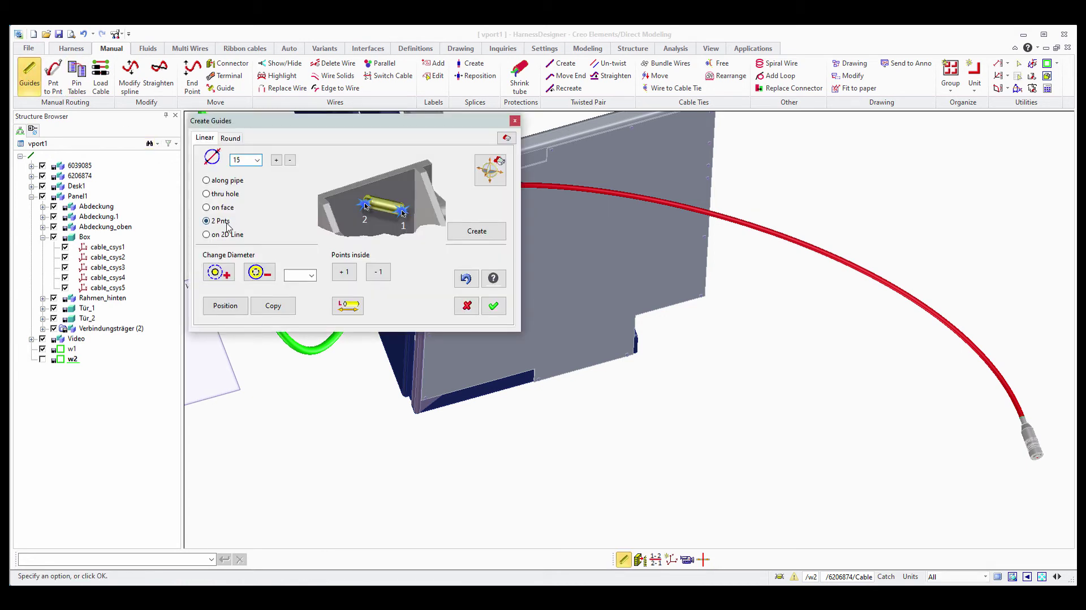
left_click(227, 210)
left_click_drag(341, 123, 210, 133)
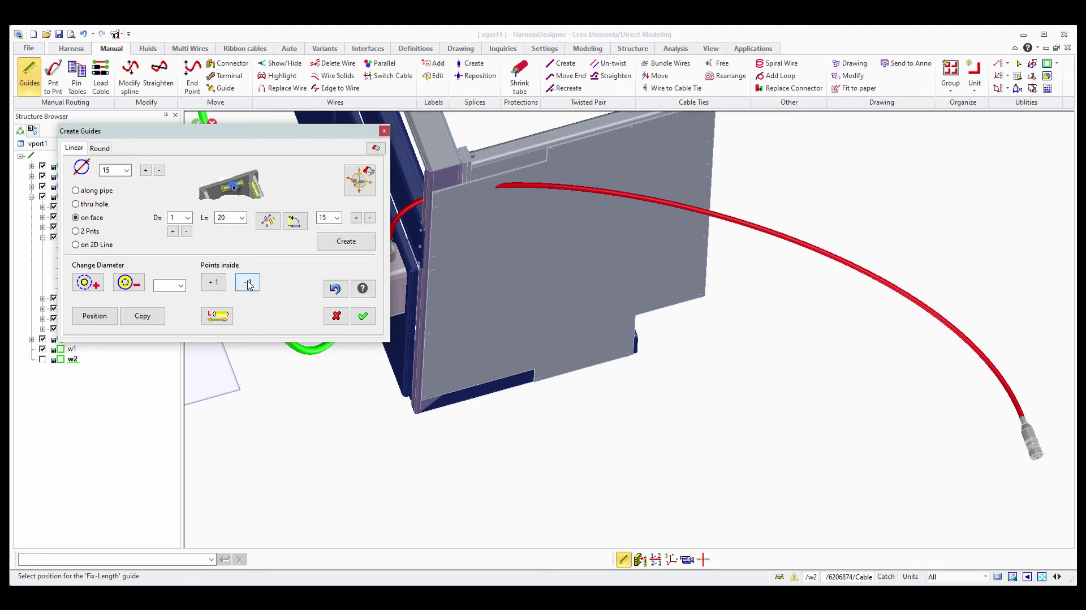
left_click(443, 338)
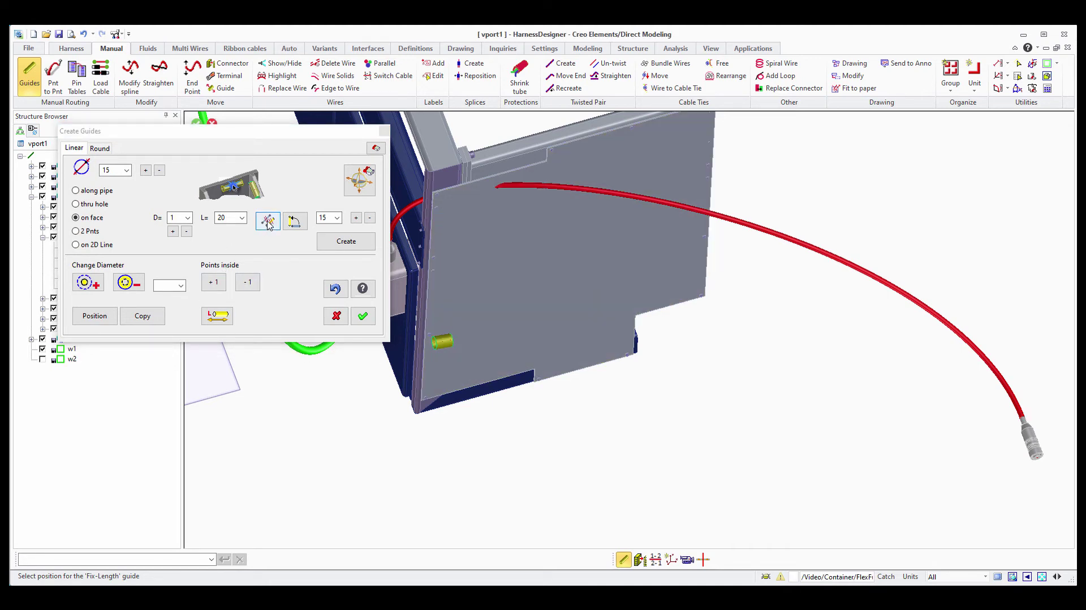
left_click(268, 222)
left_click(428, 318)
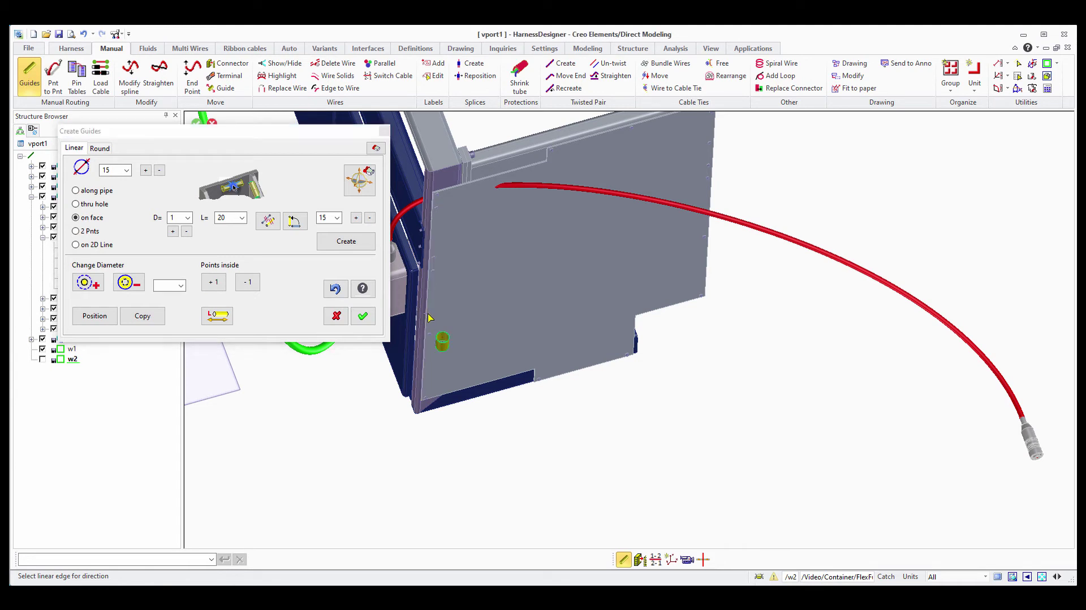
Step: Raise the vertical guide along the panel edge to 46
left_click(202, 317)
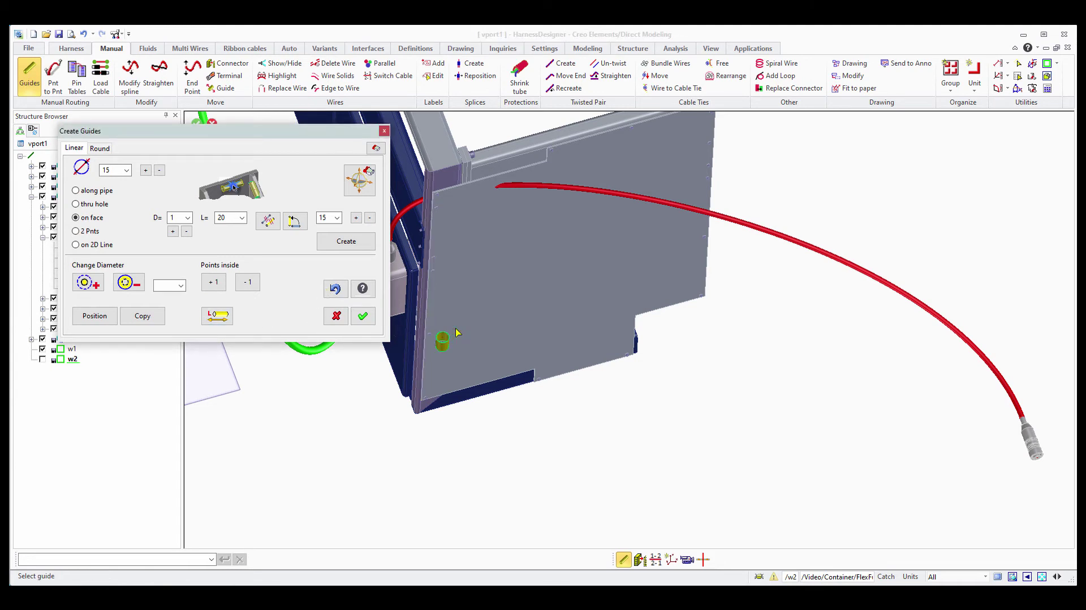
middle_click_drag(444, 334, 453, 321)
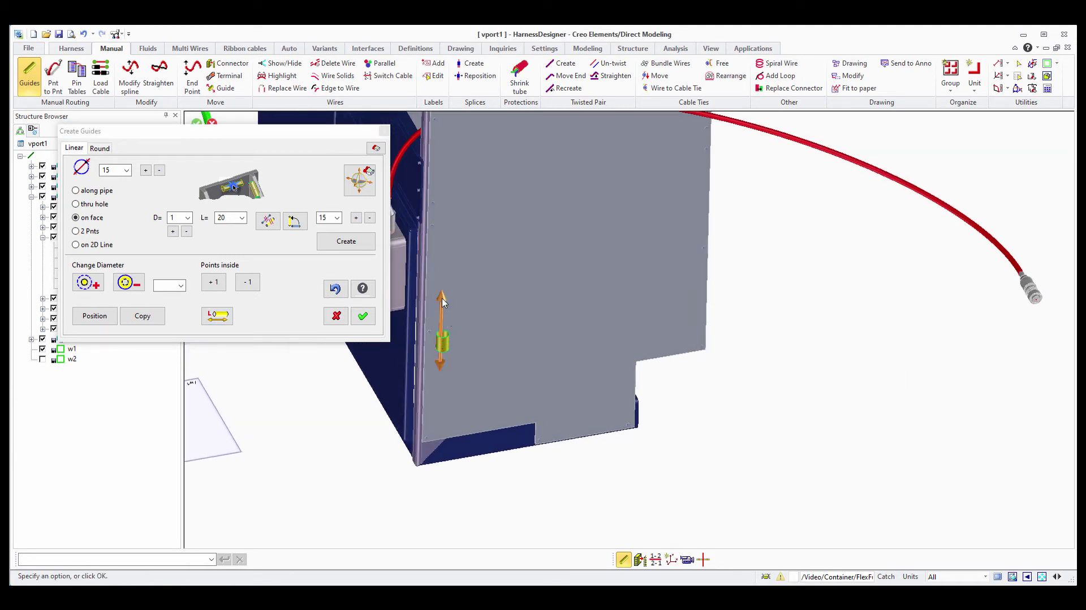
left_click(443, 337)
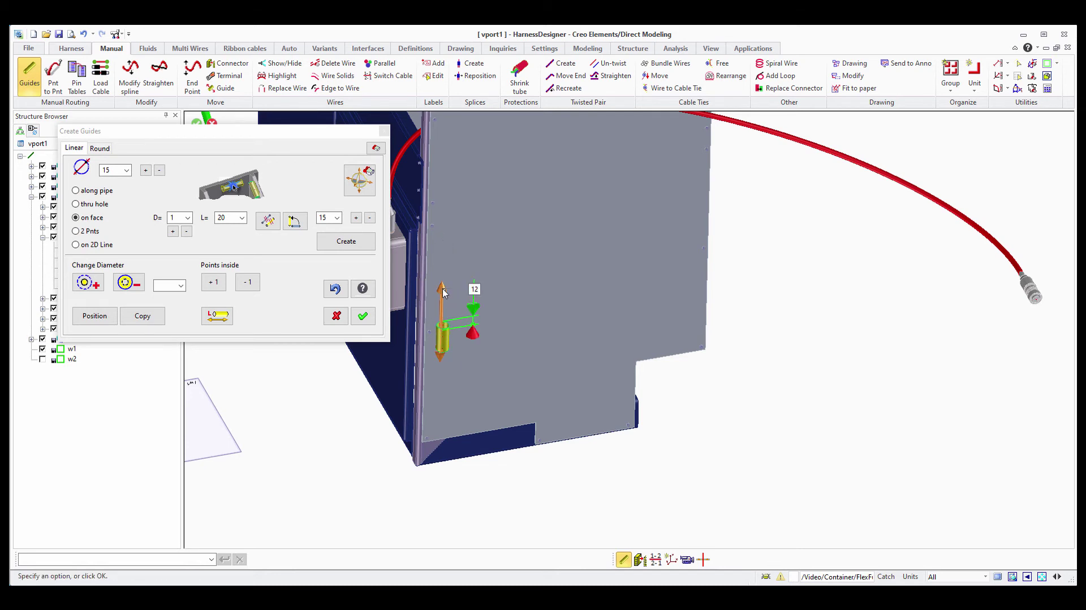
left_click_drag(444, 293, 445, 260)
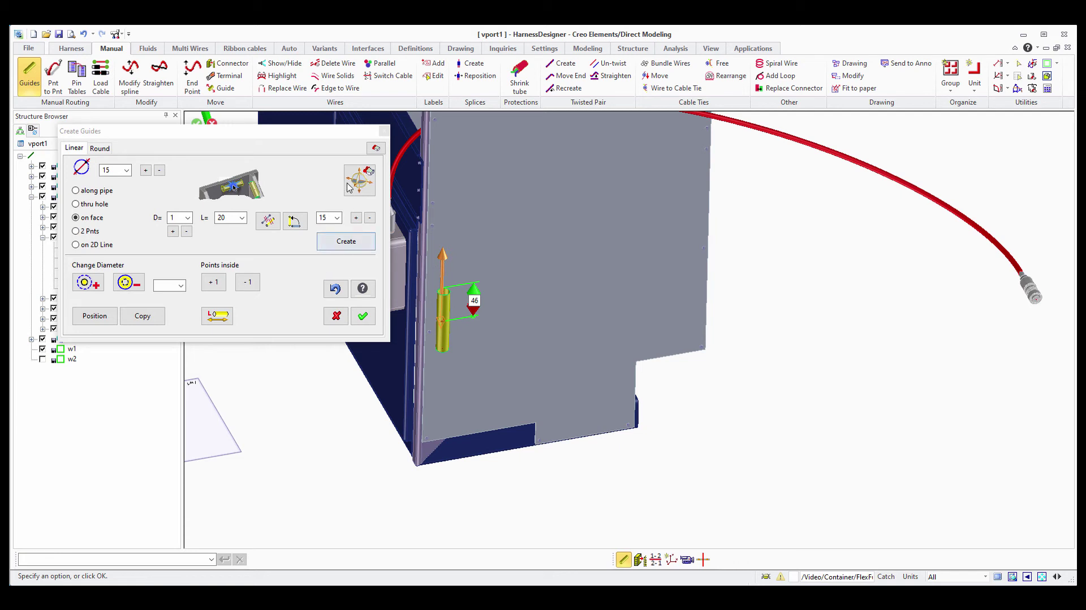
left_click(358, 178)
left_click(358, 178)
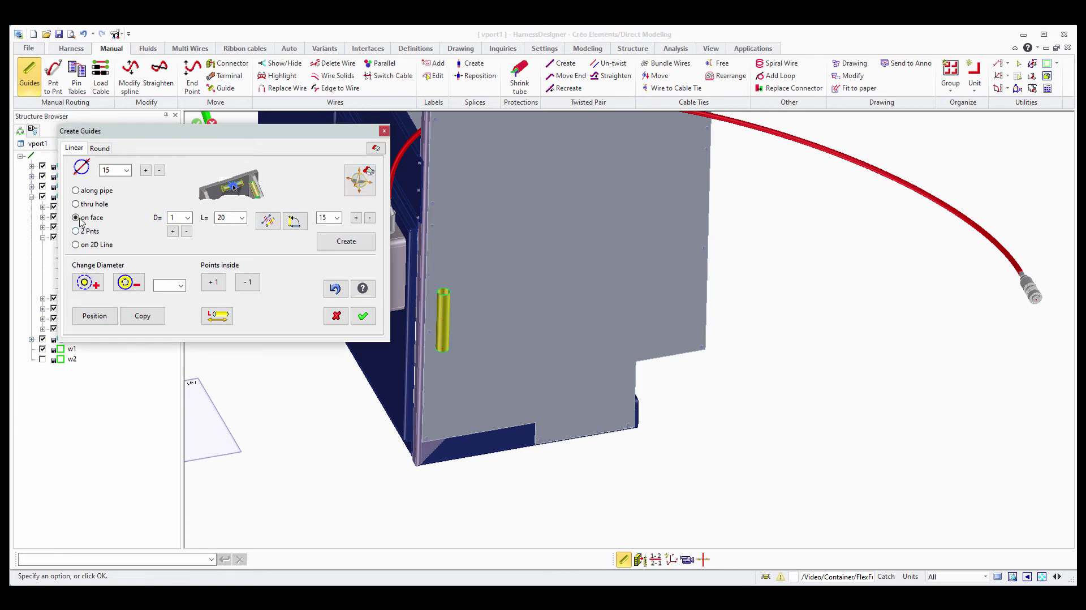
Step: Place a second guide on the lower panel face, aligned with its bottom edge and lengthened to 56
left_click(342, 242)
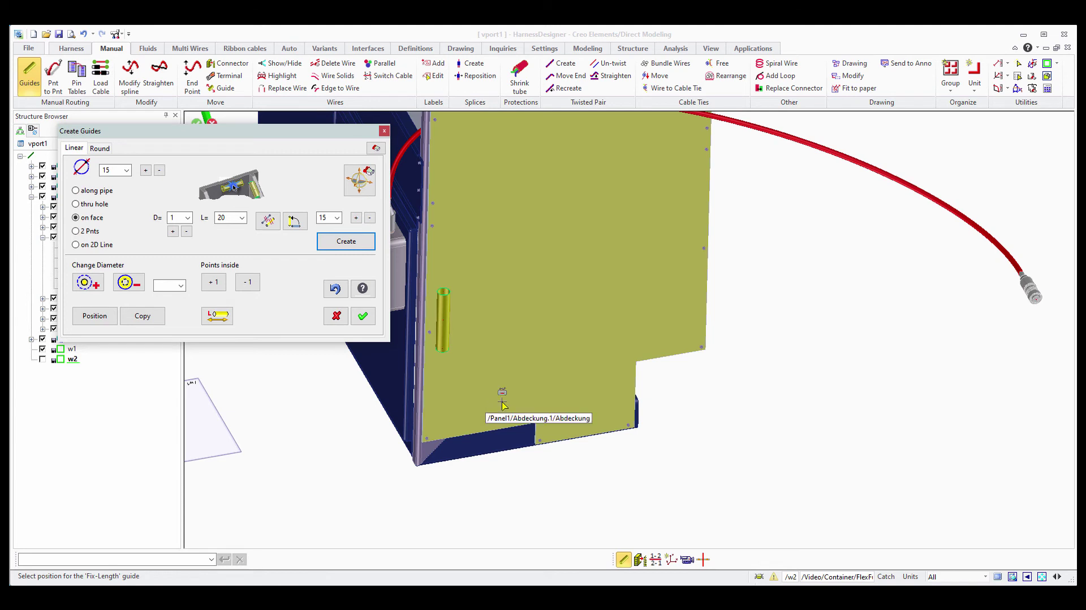
left_click(503, 402)
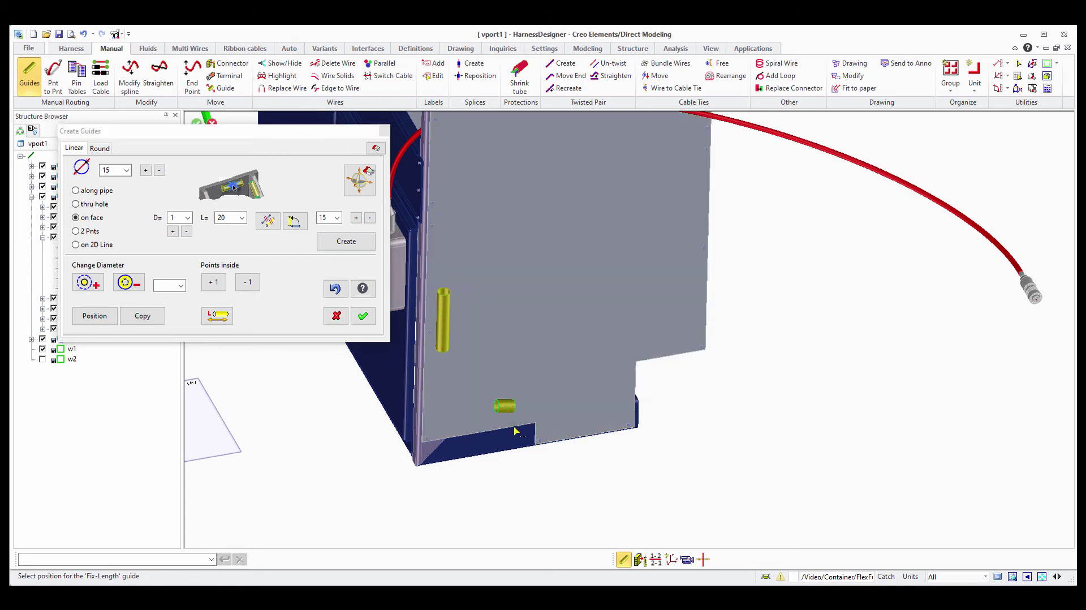
left_click(268, 222)
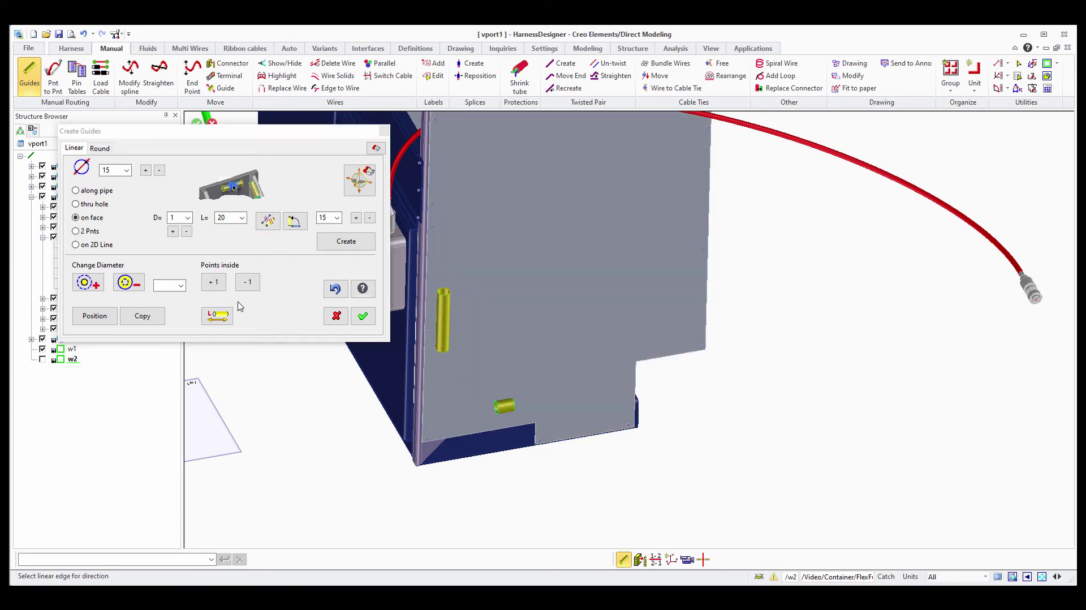
left_click(532, 408)
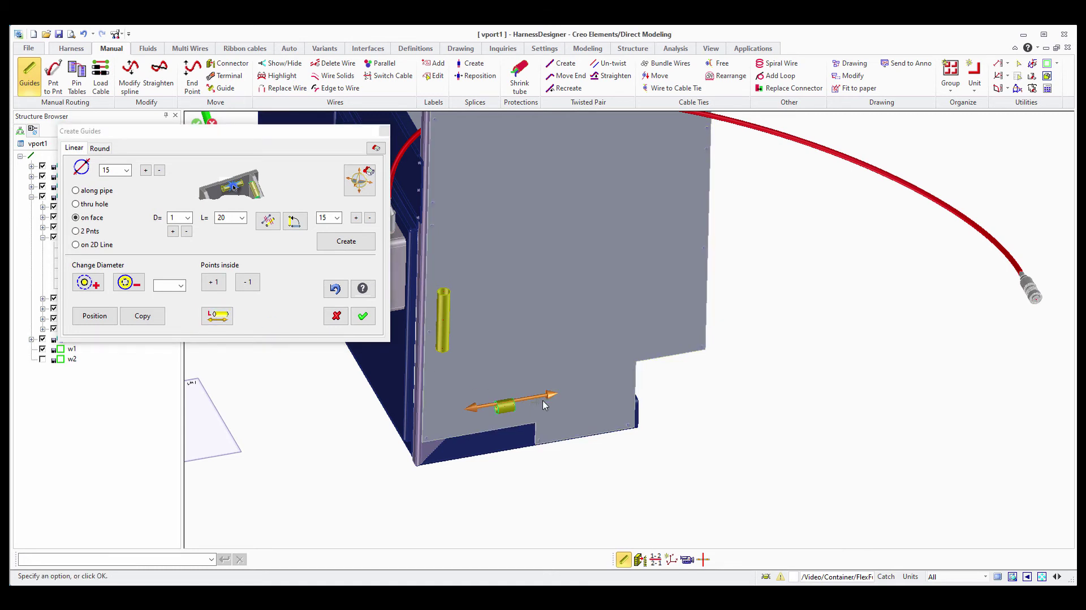
left_click_drag(544, 405, 631, 408)
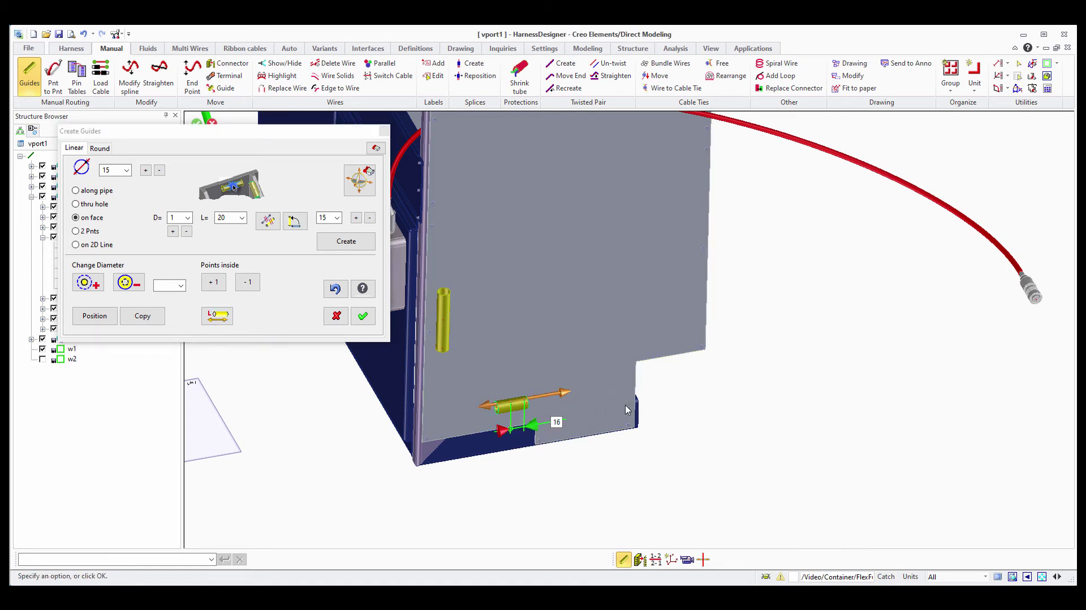
left_click_drag(567, 394, 614, 399)
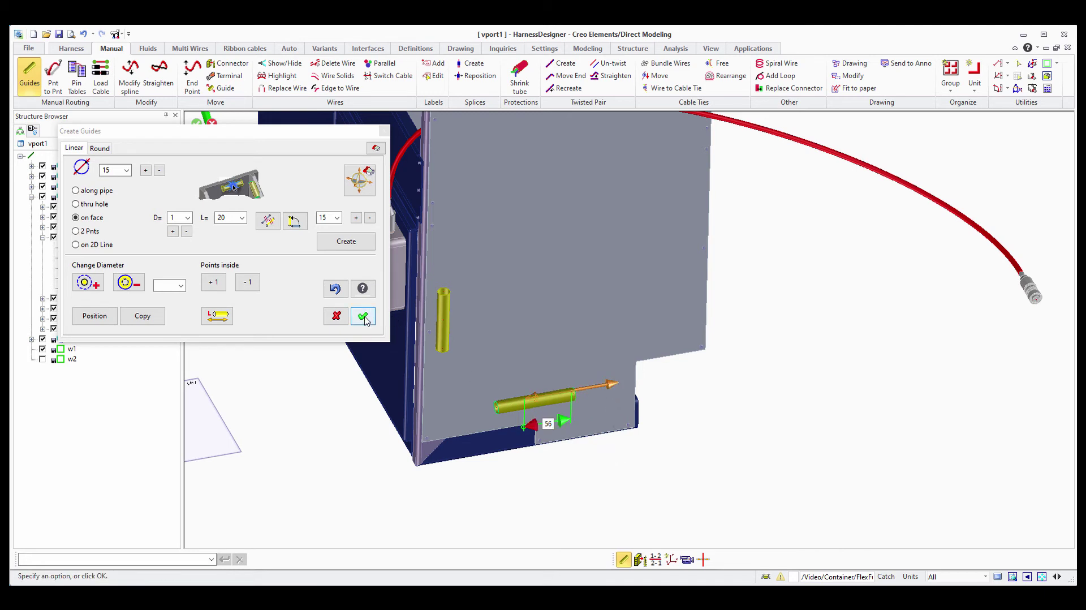
left_click(363, 316)
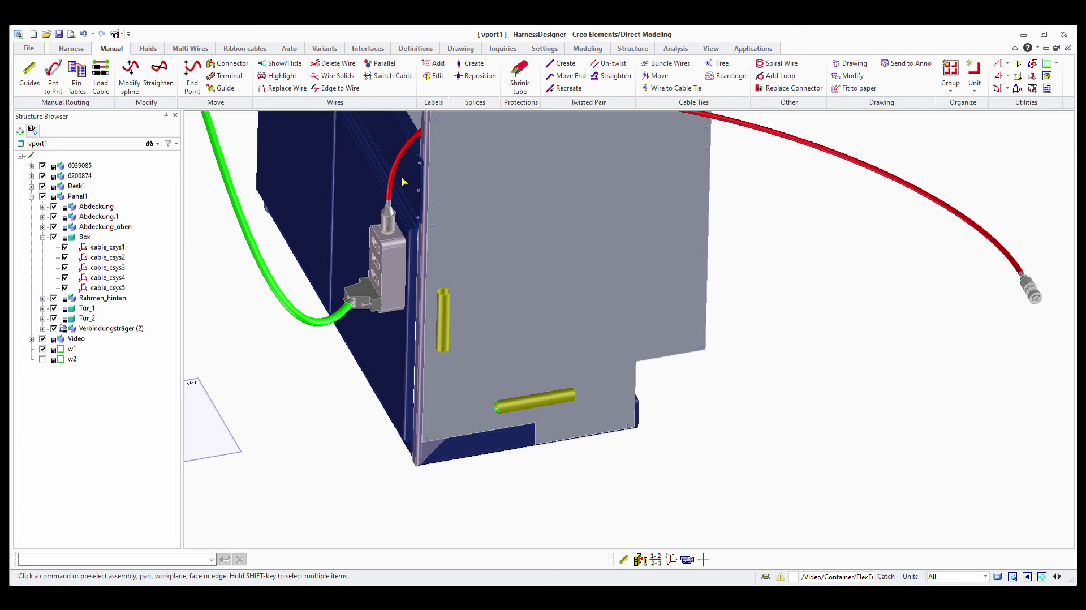
Step: Route the red wire through guides FF_1 and FF_2 using Wire to Cable Tie
left_click(670, 89)
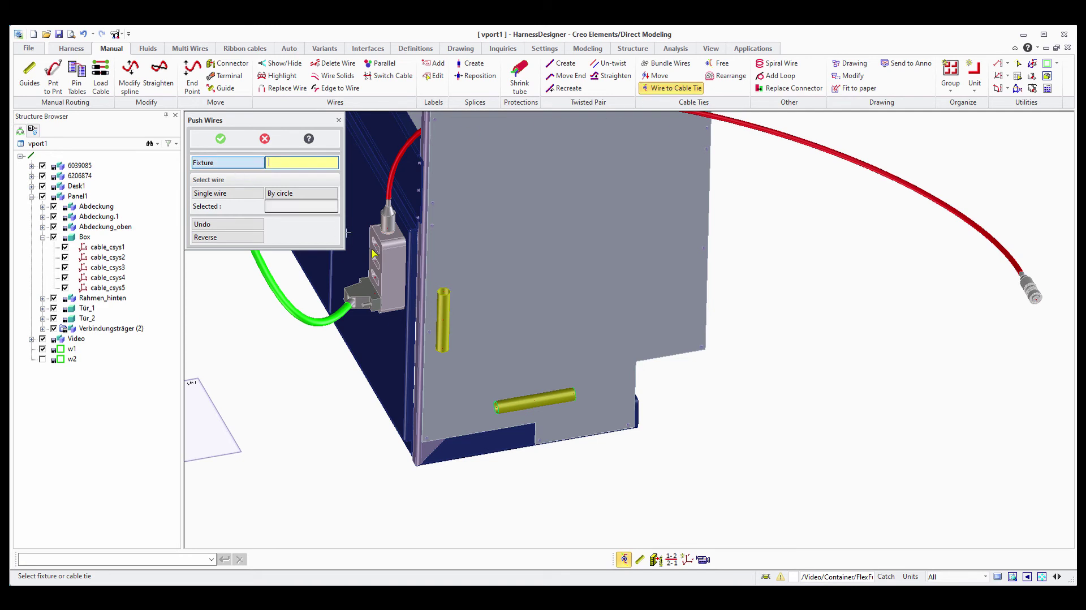
left_click(446, 296)
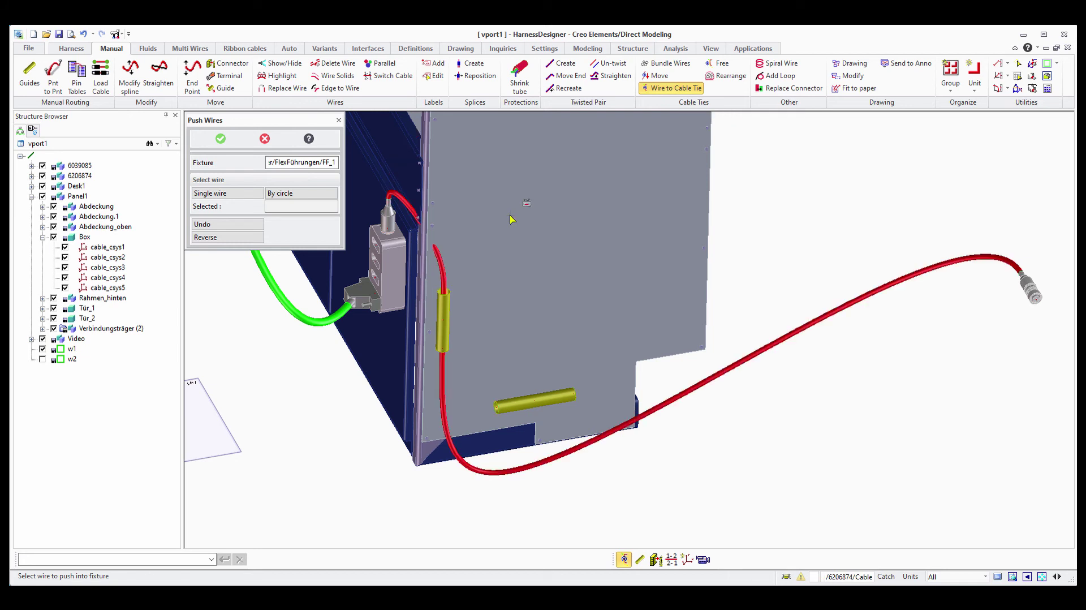
left_click(220, 165)
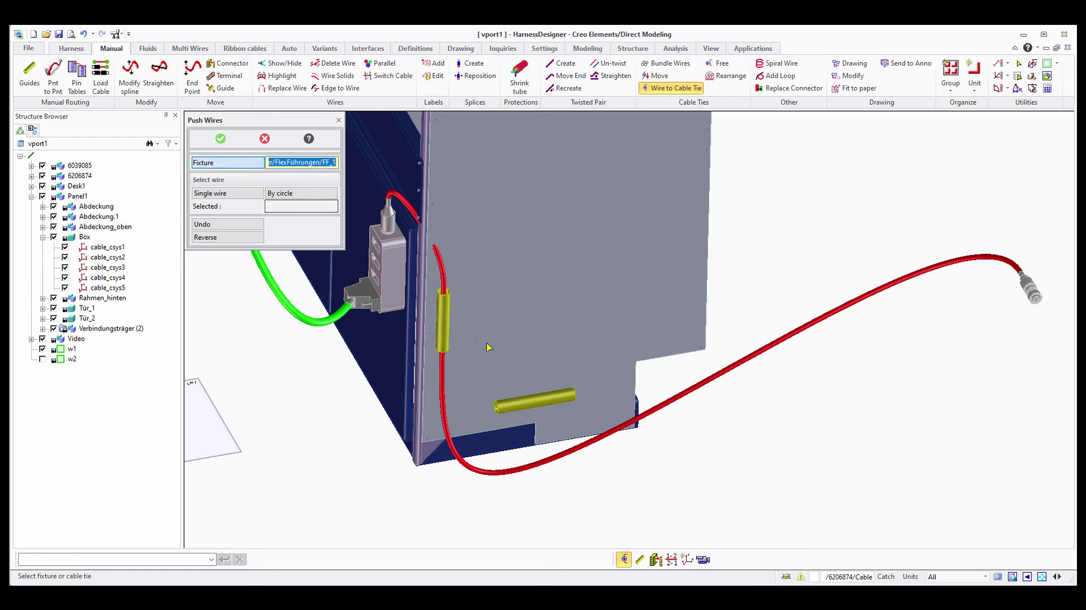
left_click(529, 401)
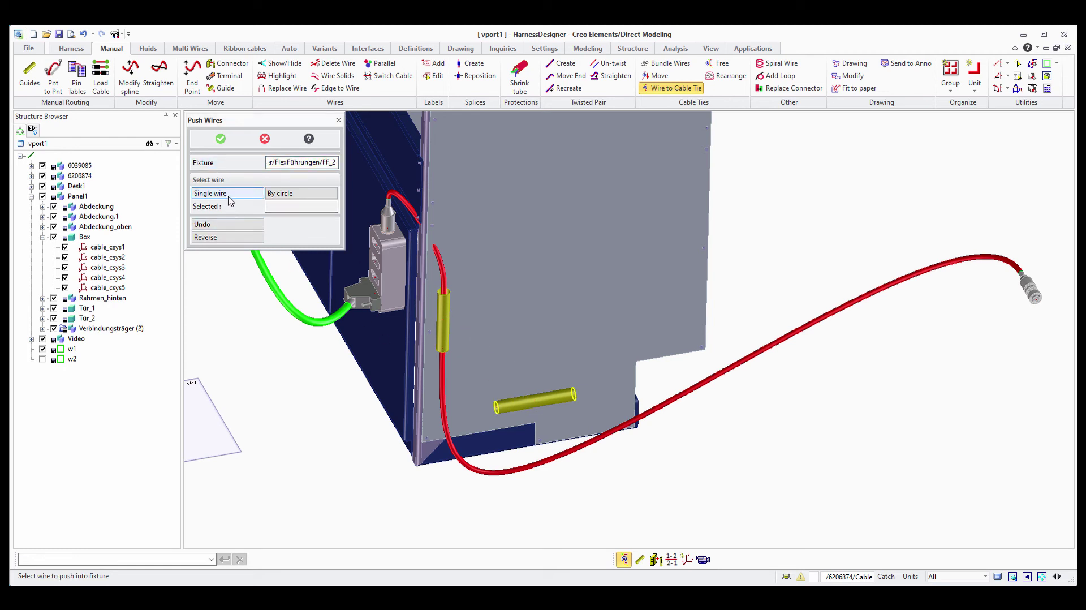
left_click(569, 451)
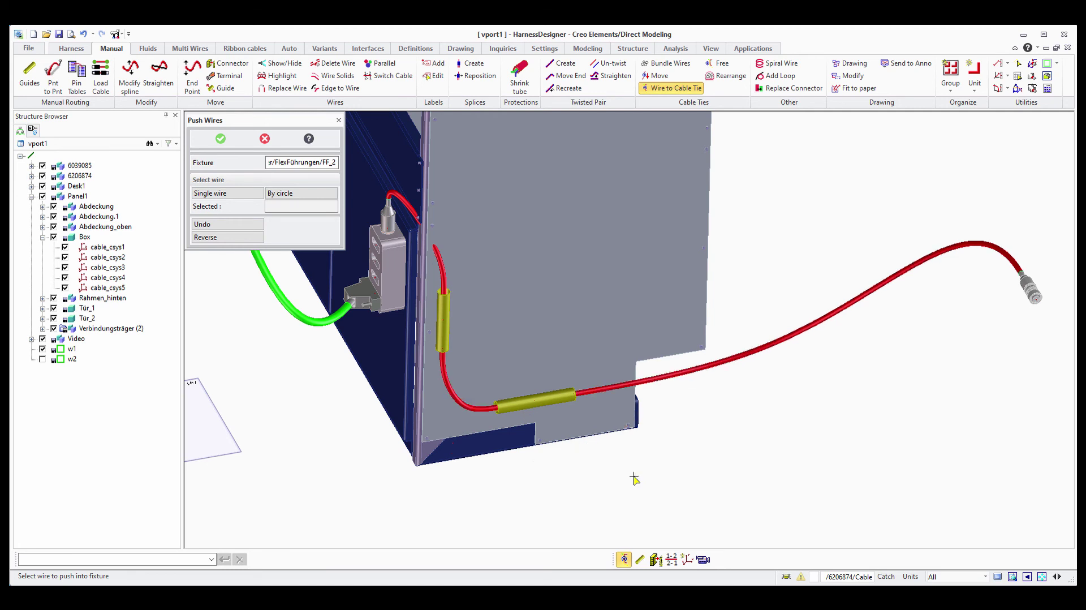
left_click(221, 139)
left_click(129, 77)
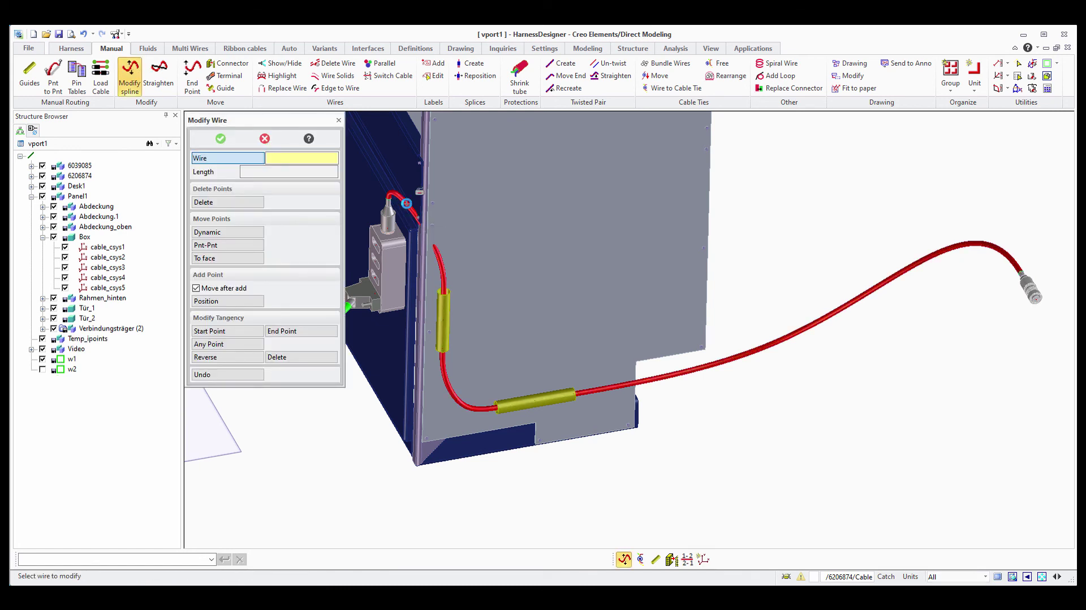
Step: Select the red wire for reshaping and hide the Abdeckung.1 cover and Rahmen_hinten frame rails
left_click(406, 204)
scroll(382, 207, "up", 5)
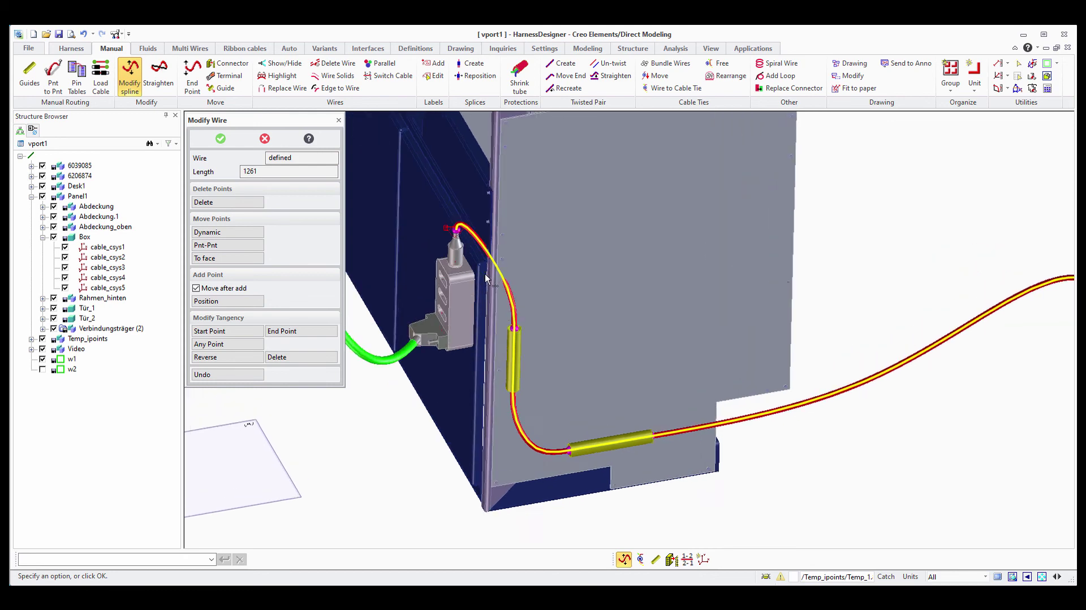
left_click(227, 301)
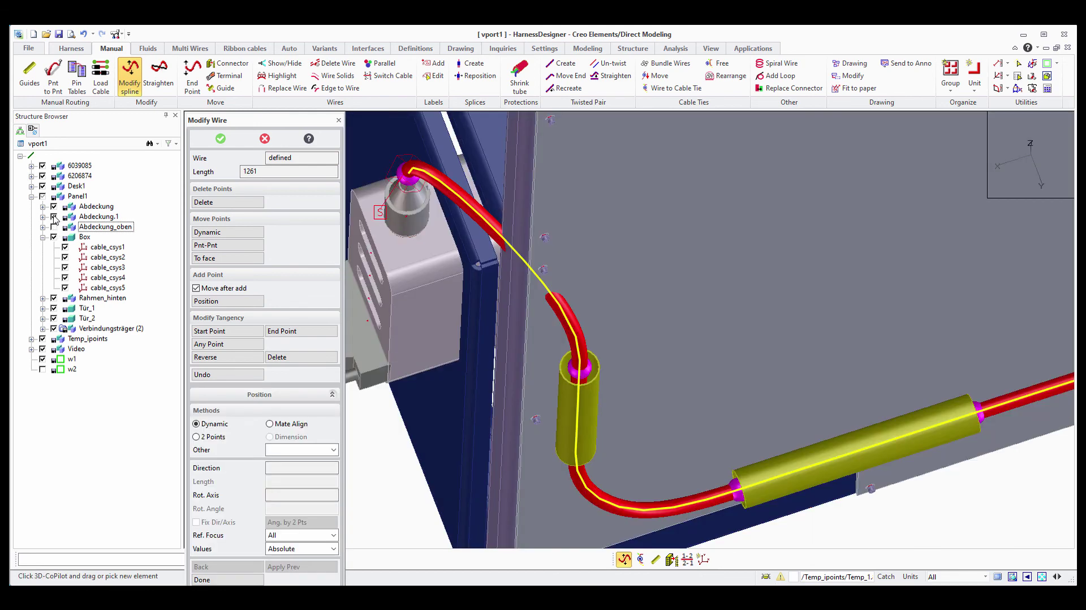
left_click(53, 217)
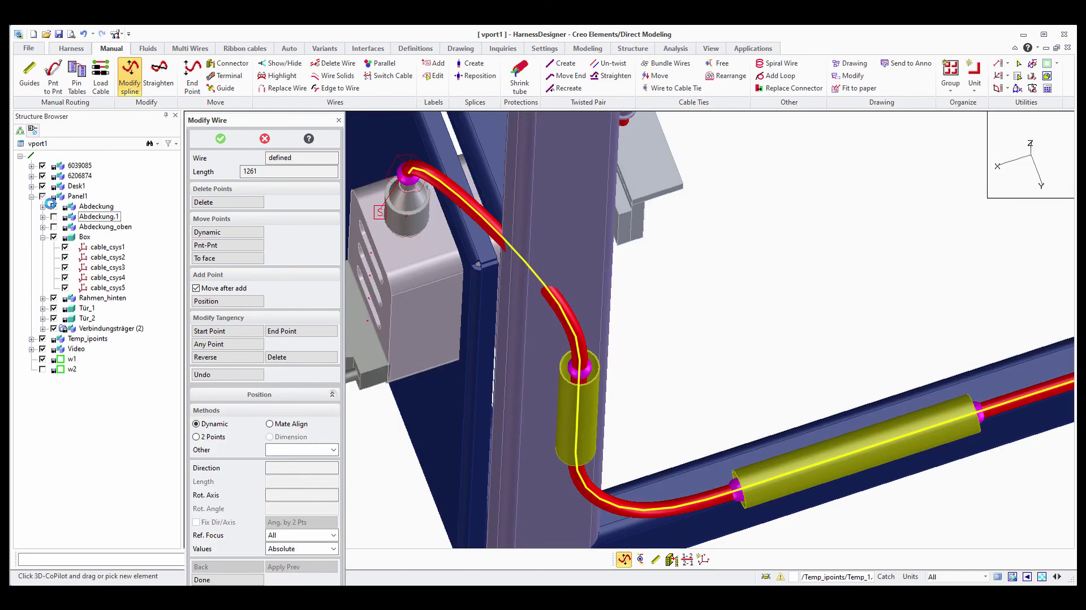
left_click(52, 206)
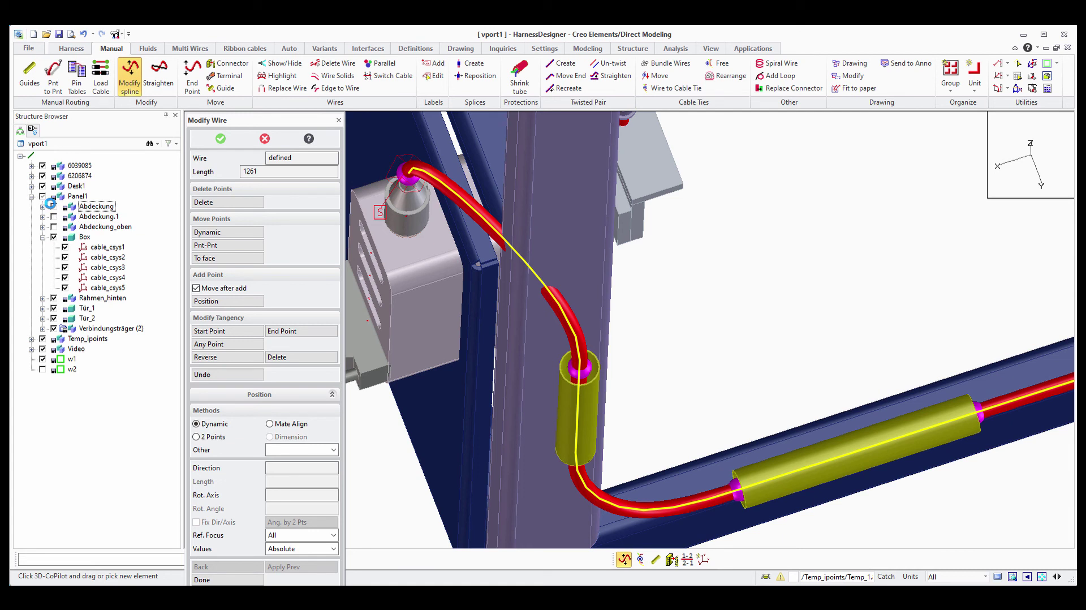
left_click(53, 298)
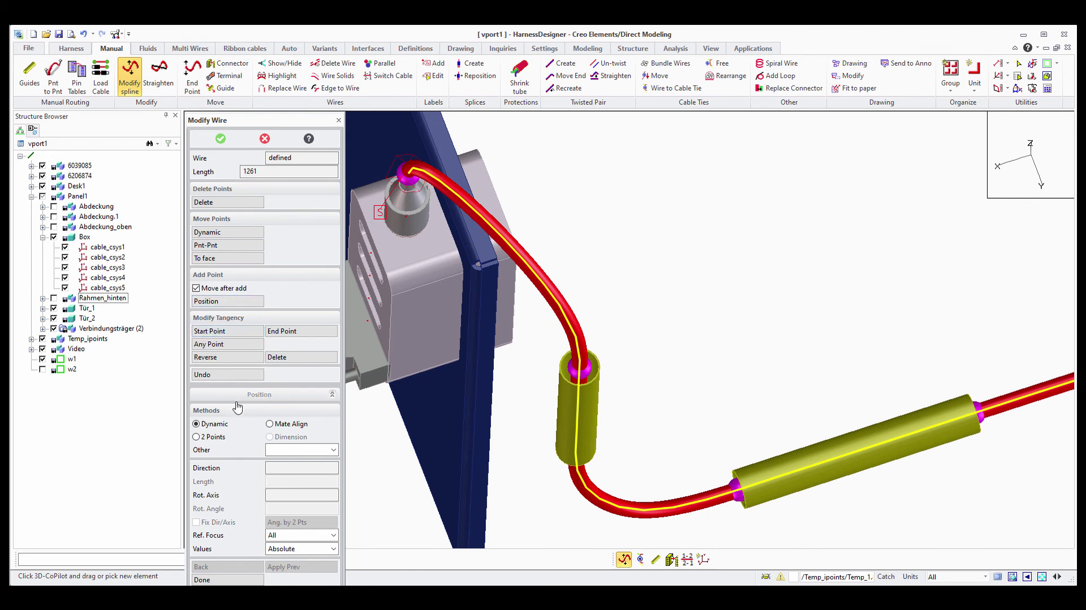
Step: Add a spline point on the red cable near the connector and pull it down-left
left_click(227, 297)
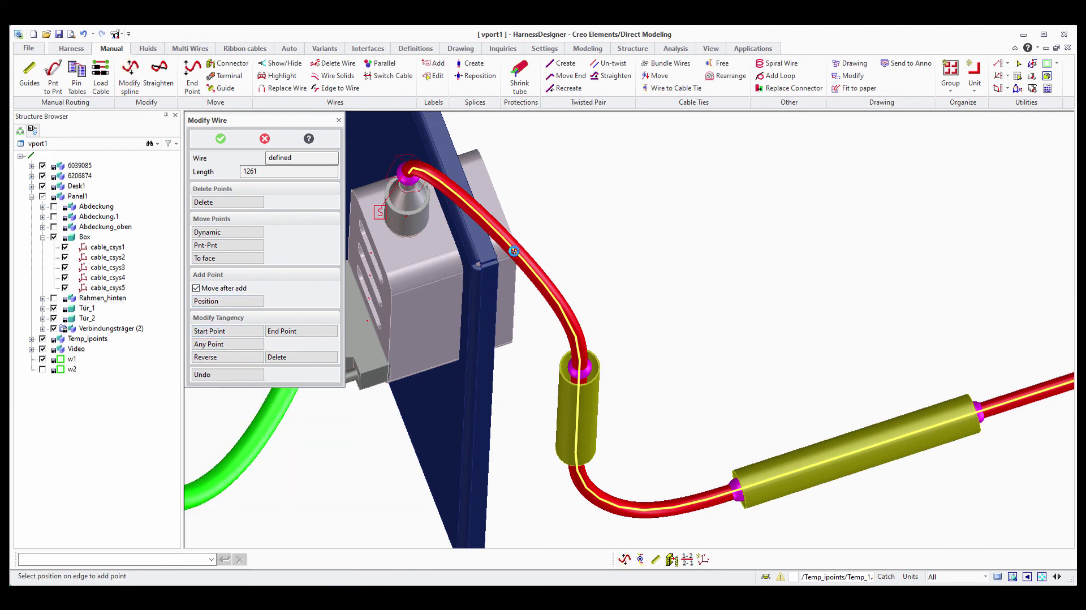
left_click(513, 251)
mouse_move(506, 277)
left_mouse_down()
mouse_move(477, 328)
mouse_move(452, 317)
left_mouse_up()
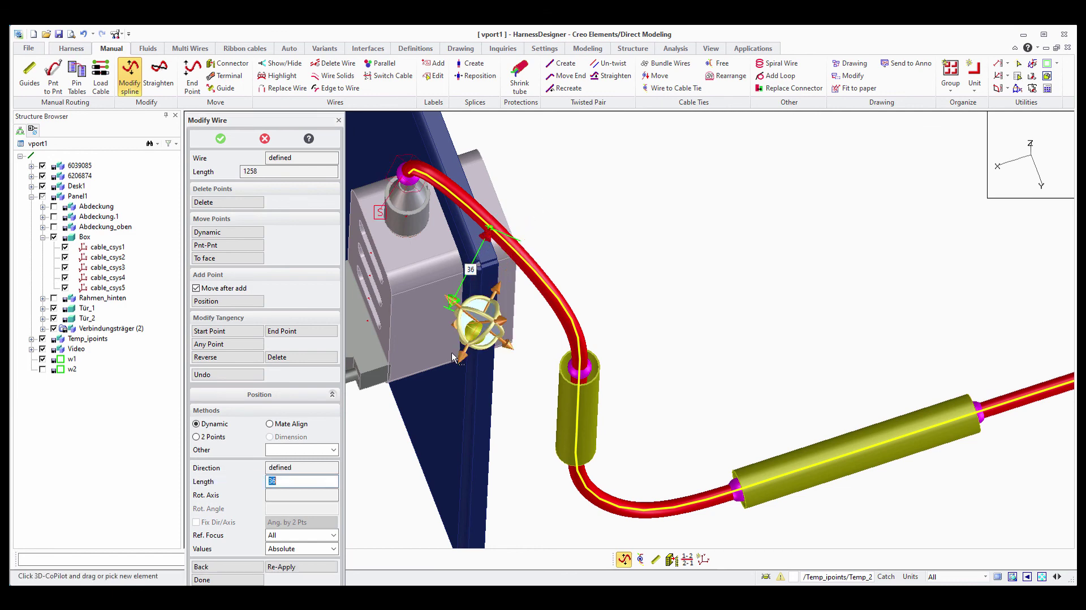
left_click(248, 578)
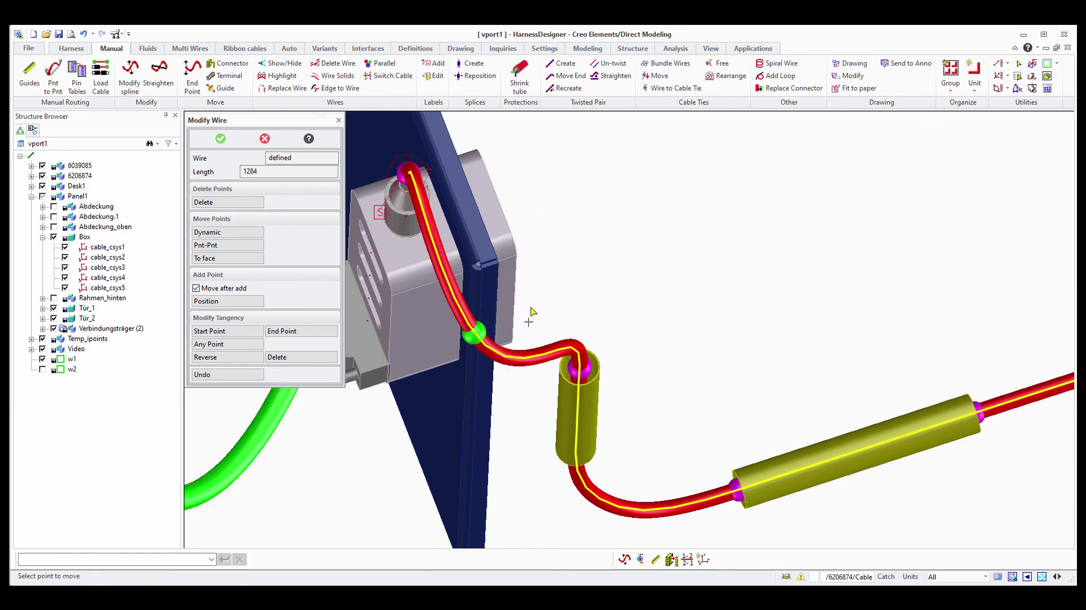
Step: Show Panel1 again and confirm the new cable shape at length 1284
middle_click_drag(532, 312, 436, 240)
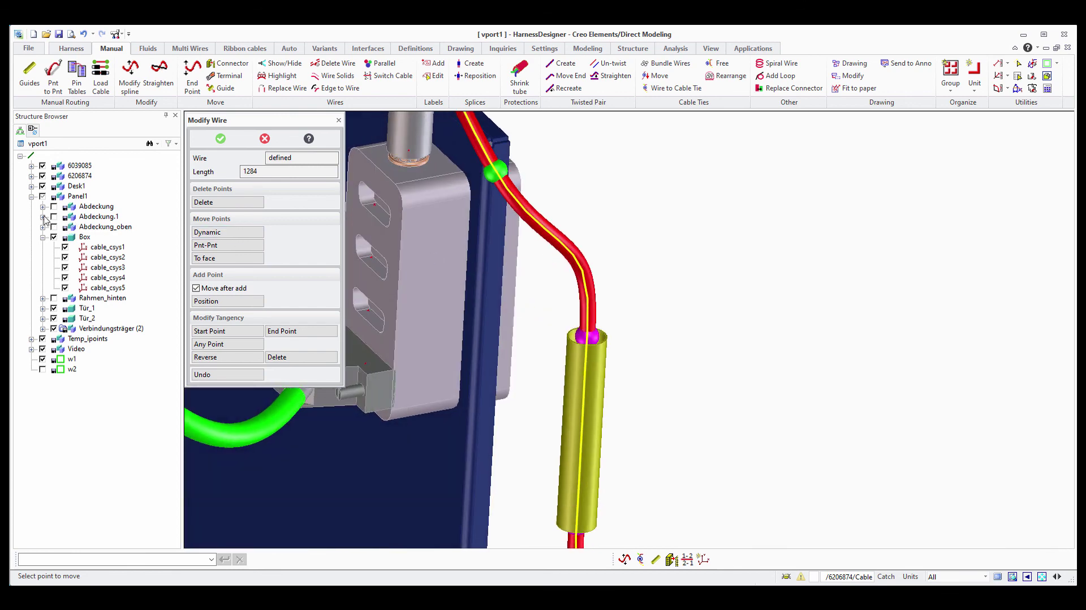
left_click(42, 196)
scroll(709, 299, "down", 5)
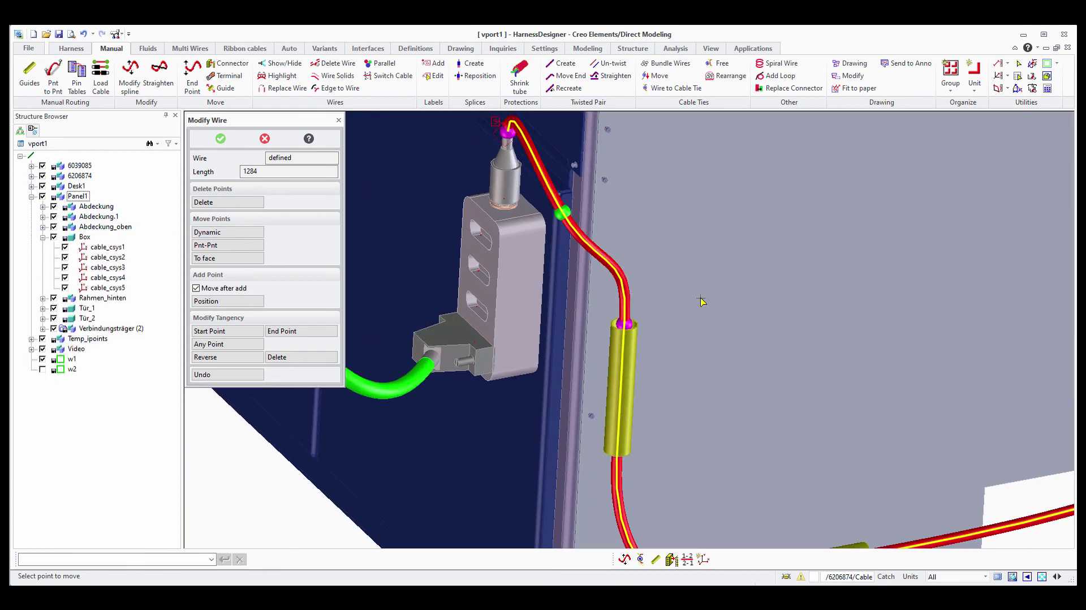
mouse_move(707, 294)
middle_mouse_down()
mouse_move(668, 342)
mouse_move(683, 274)
middle_mouse_up()
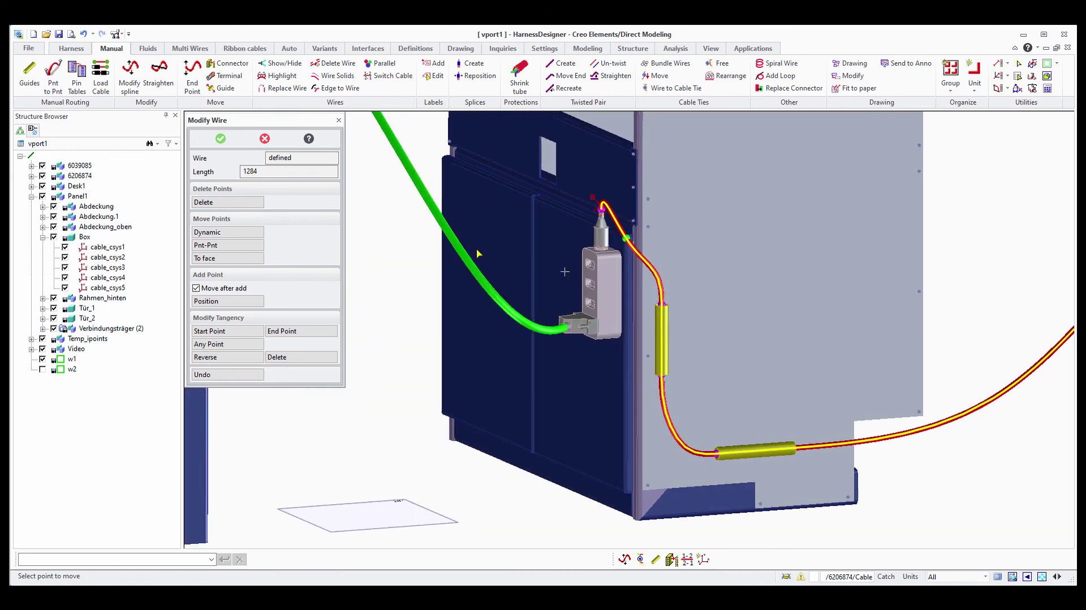
left_click(221, 139)
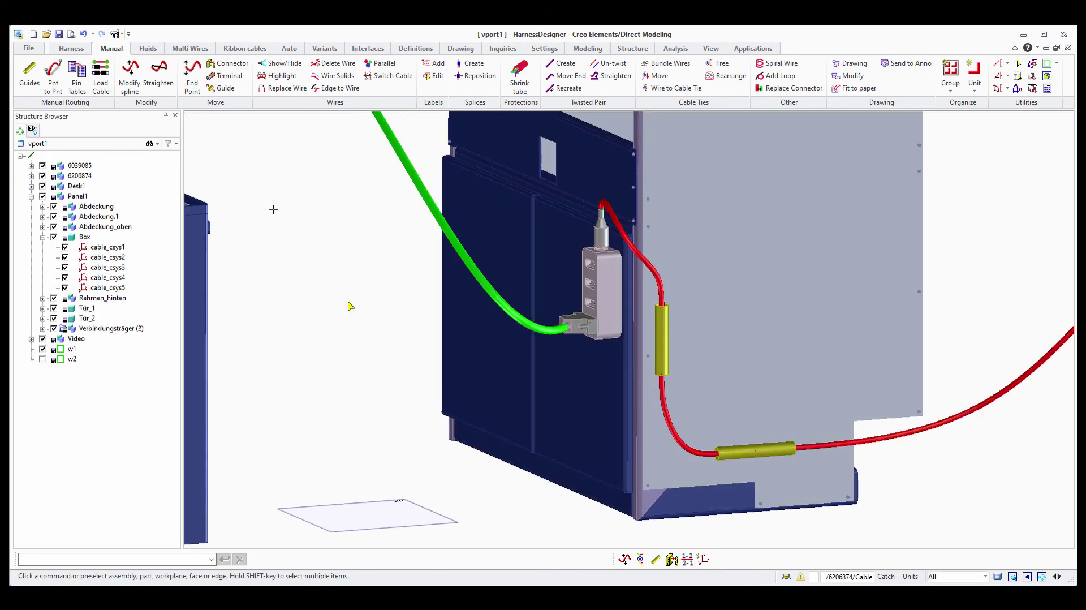
scroll(373, 393, "down", 3)
middle_click_drag(374, 392, 383, 417)
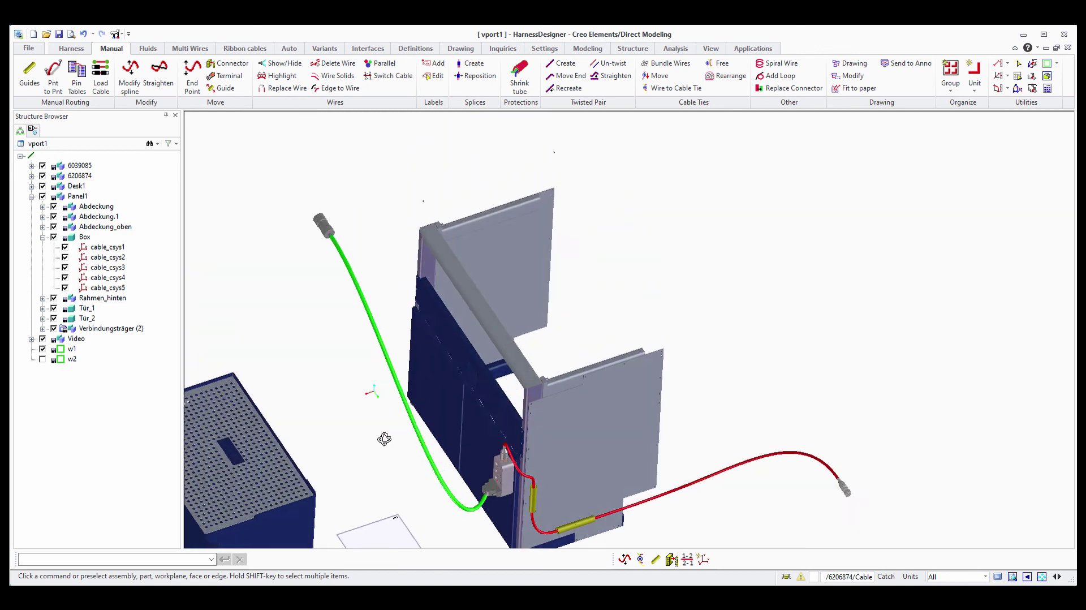